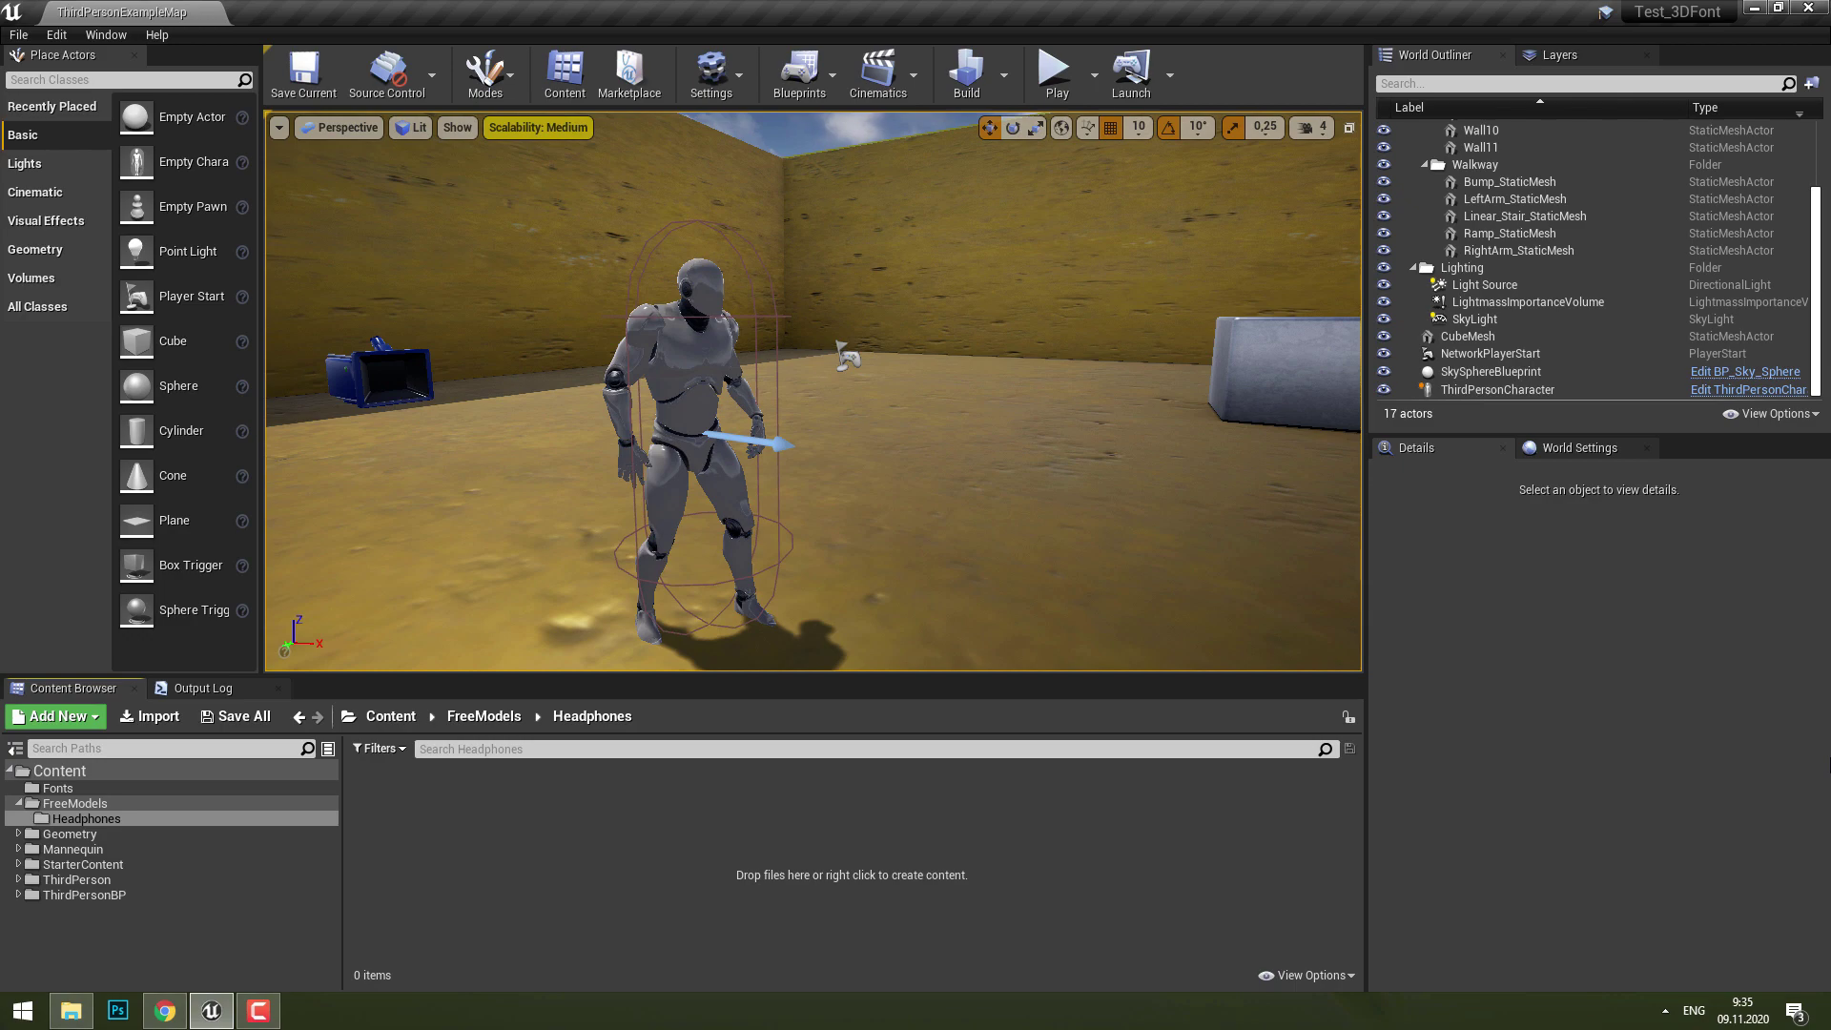
Search the built-in plugin list under Edit > Plugins for 'mesh edit'
click(57, 35)
click(131, 304)
click(1133, 38)
text(mesh )
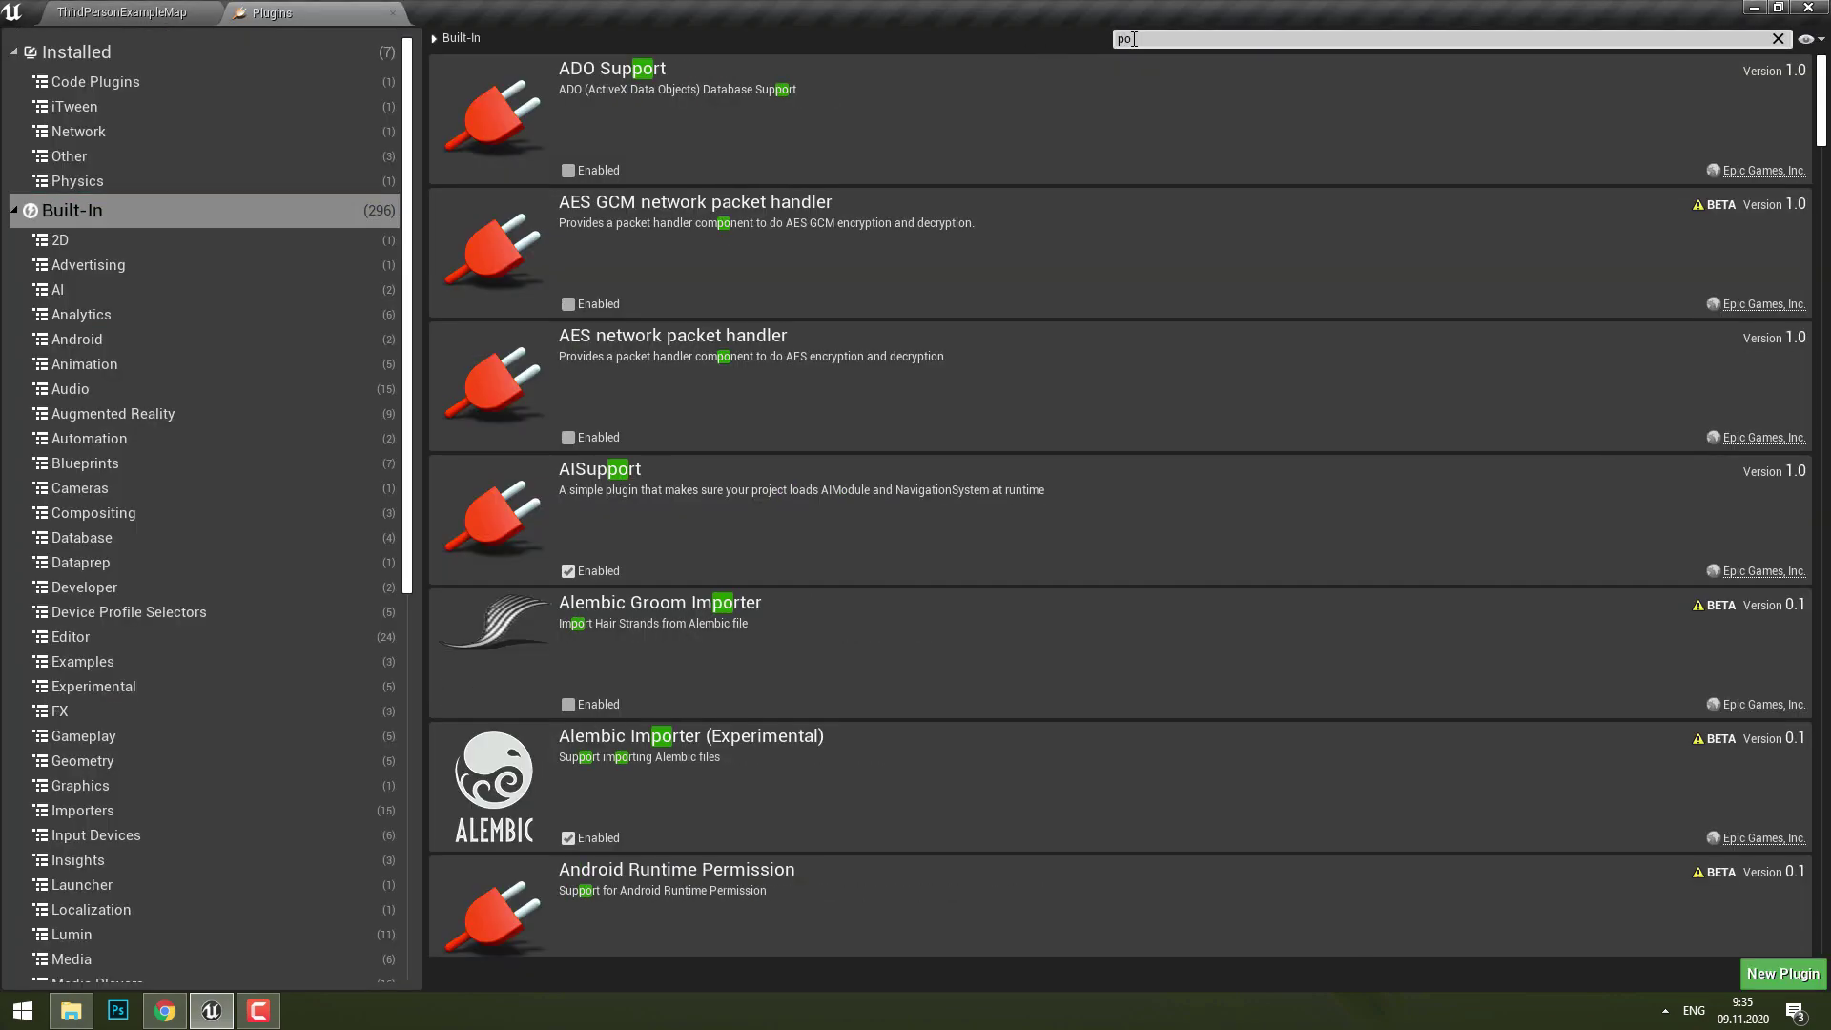
text(edit)
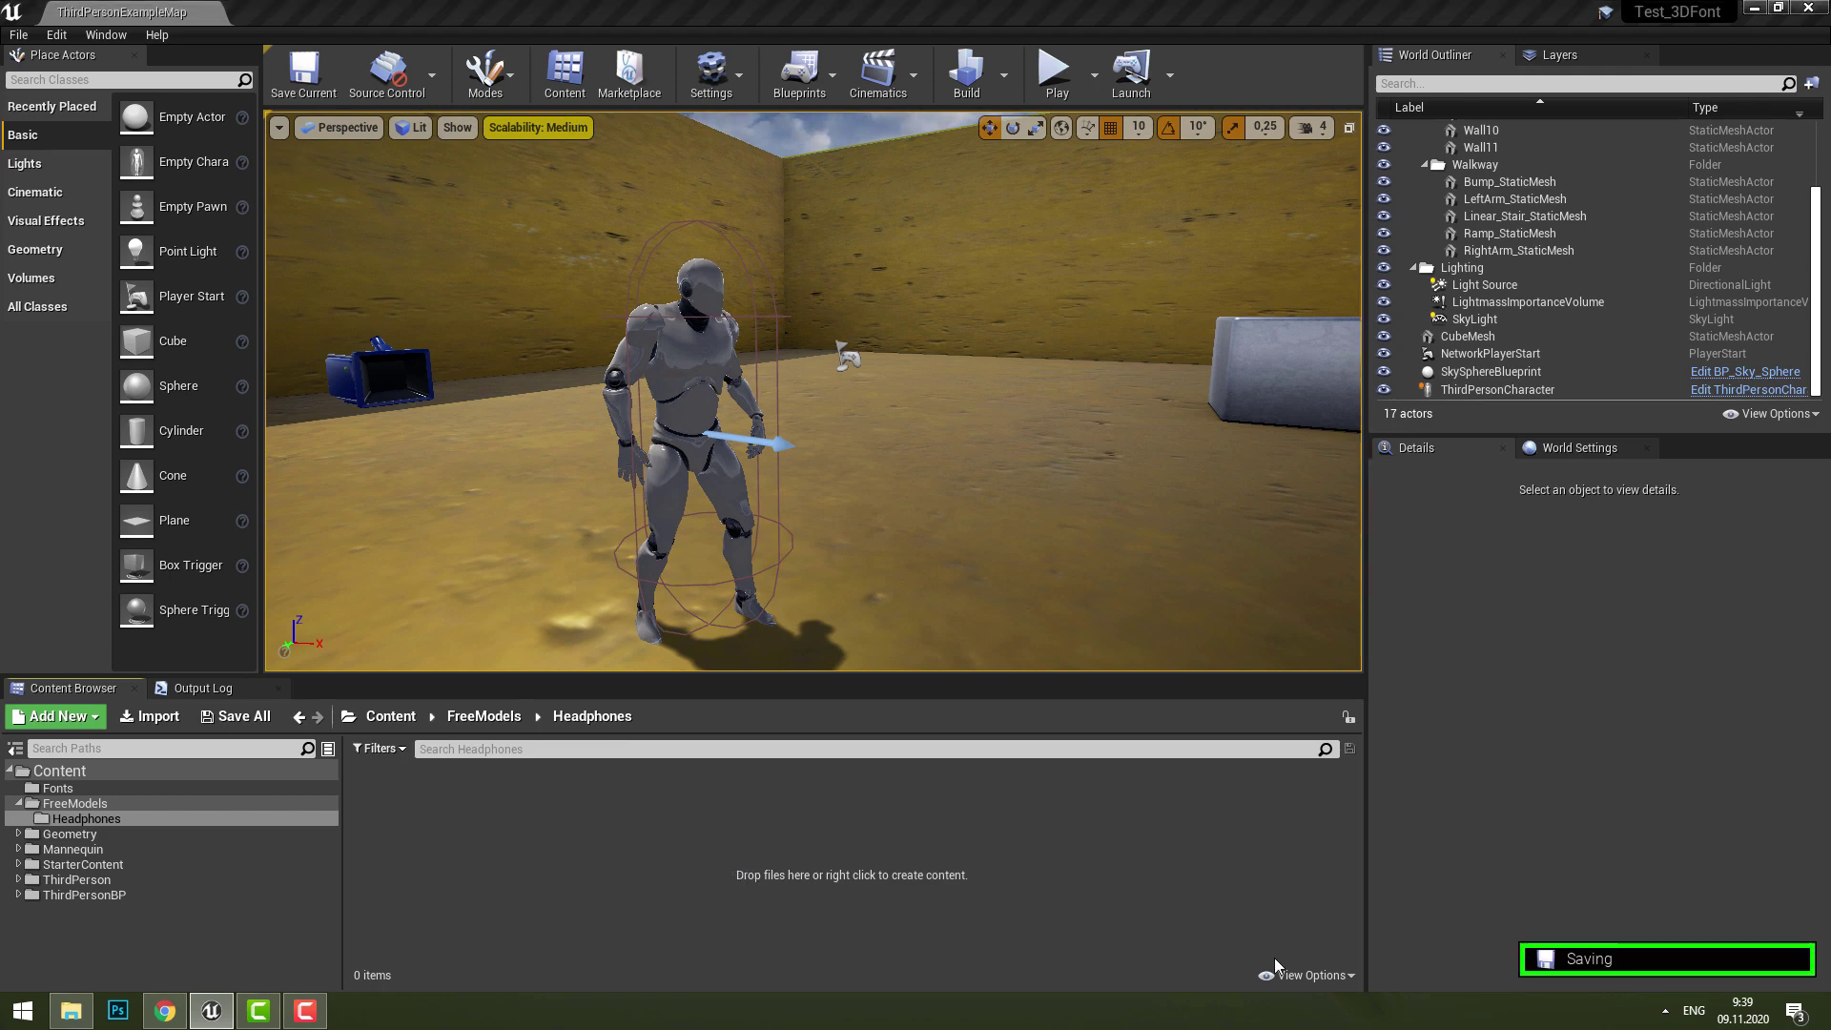
Import Headphones.FBX into the Headphones folder as nine meshes, then select all of them
click(71, 1011)
drag(229, 138, 556, 839)
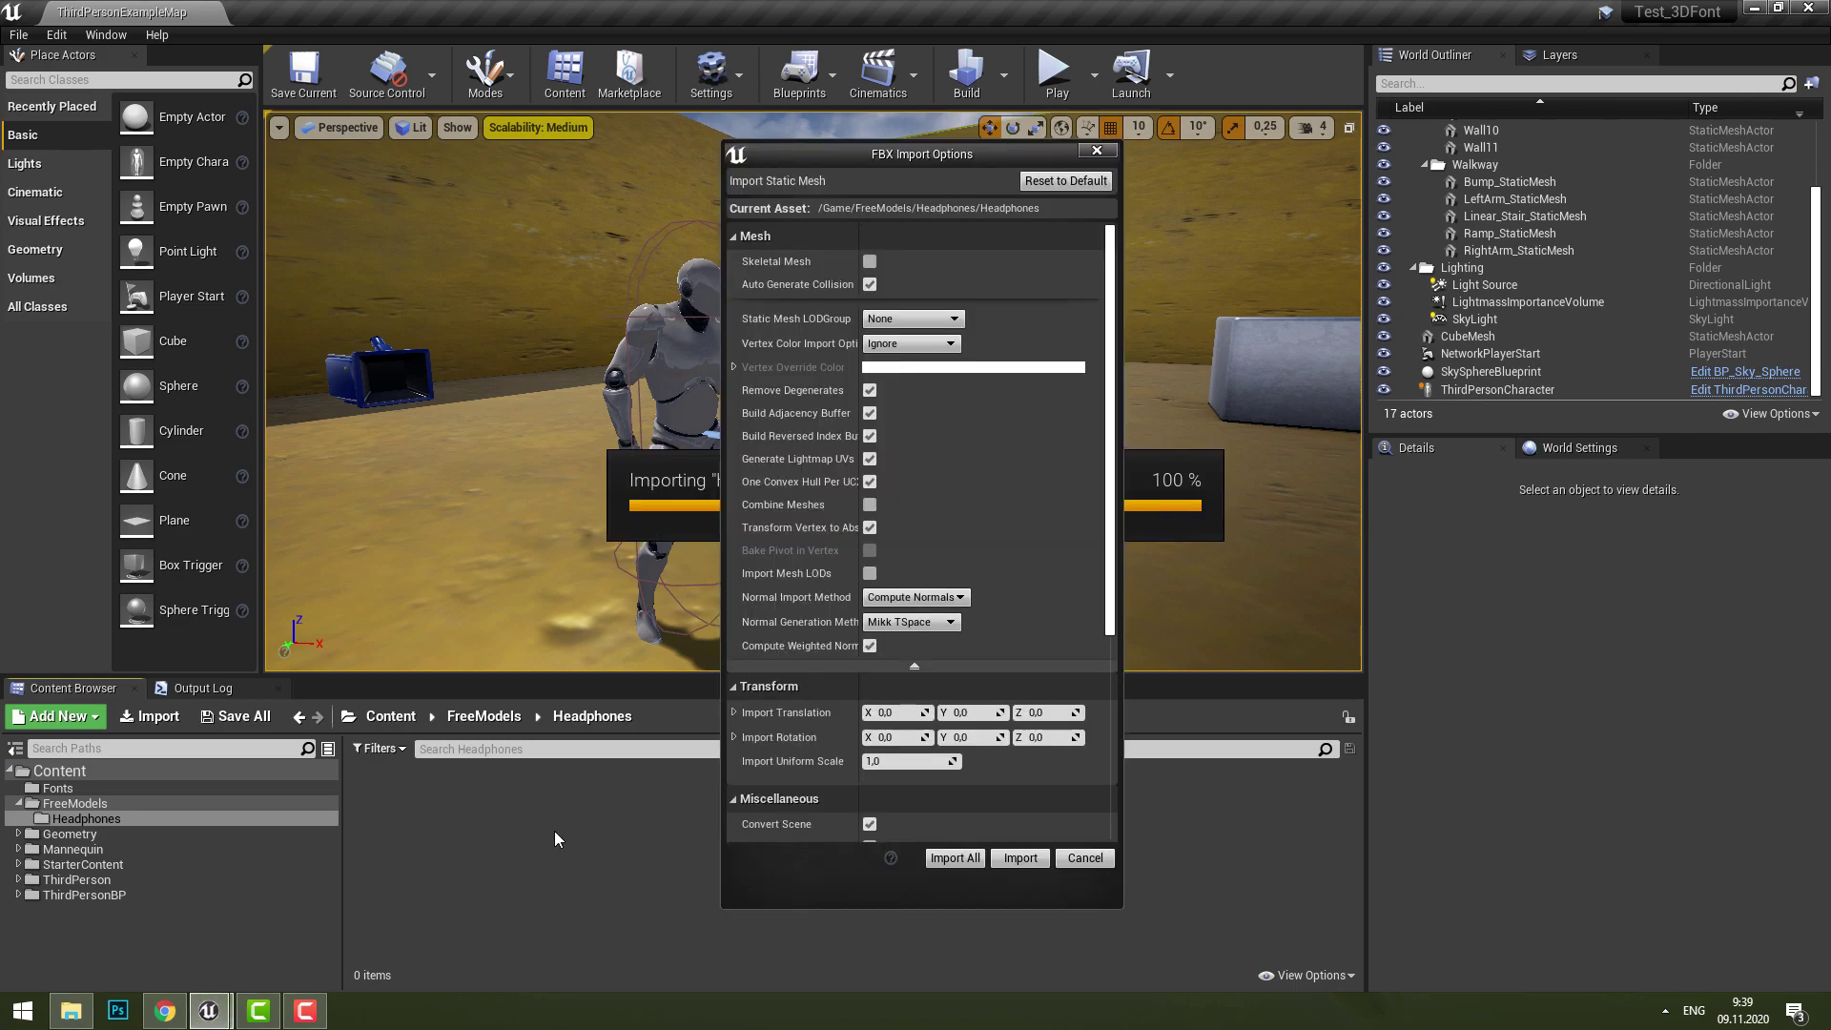
click(1009, 862)
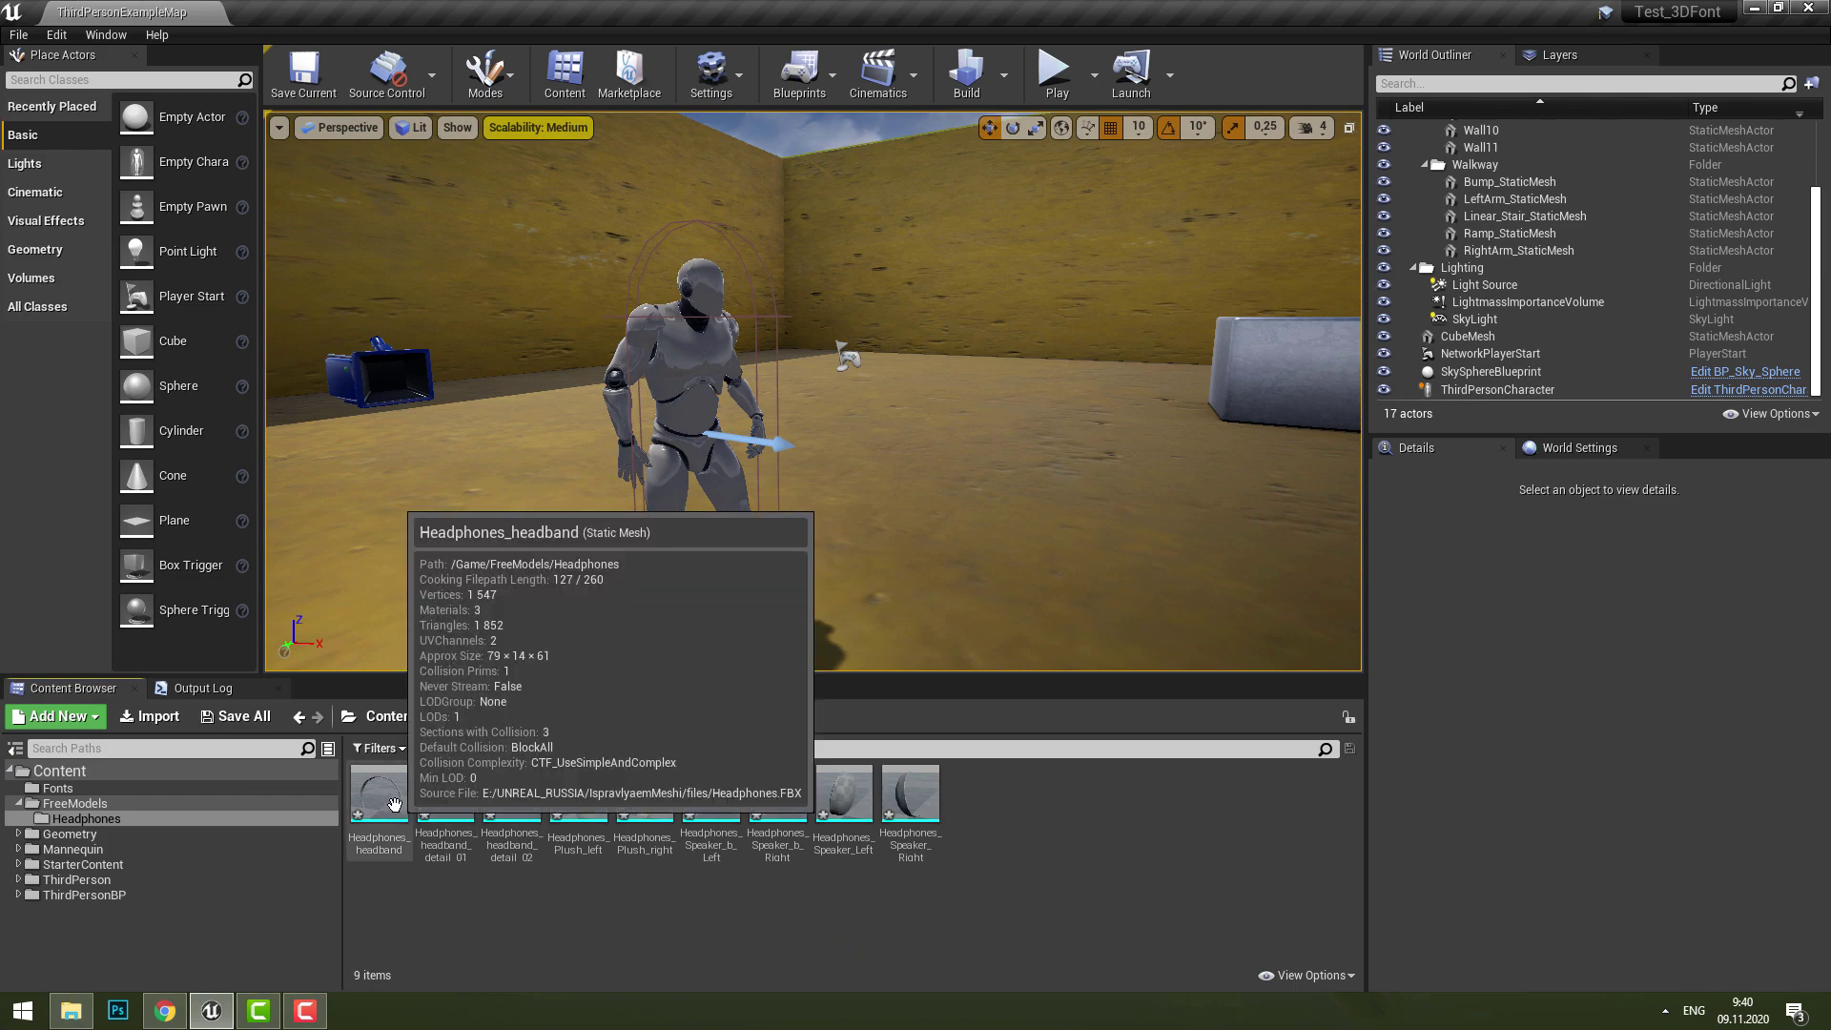
key(ctrl+a)
Delete the nine meshes and reimport Headphones.FBX with Combine Meshes enabled as one mesh
key(Delete)
click(833, 723)
click(71, 1011)
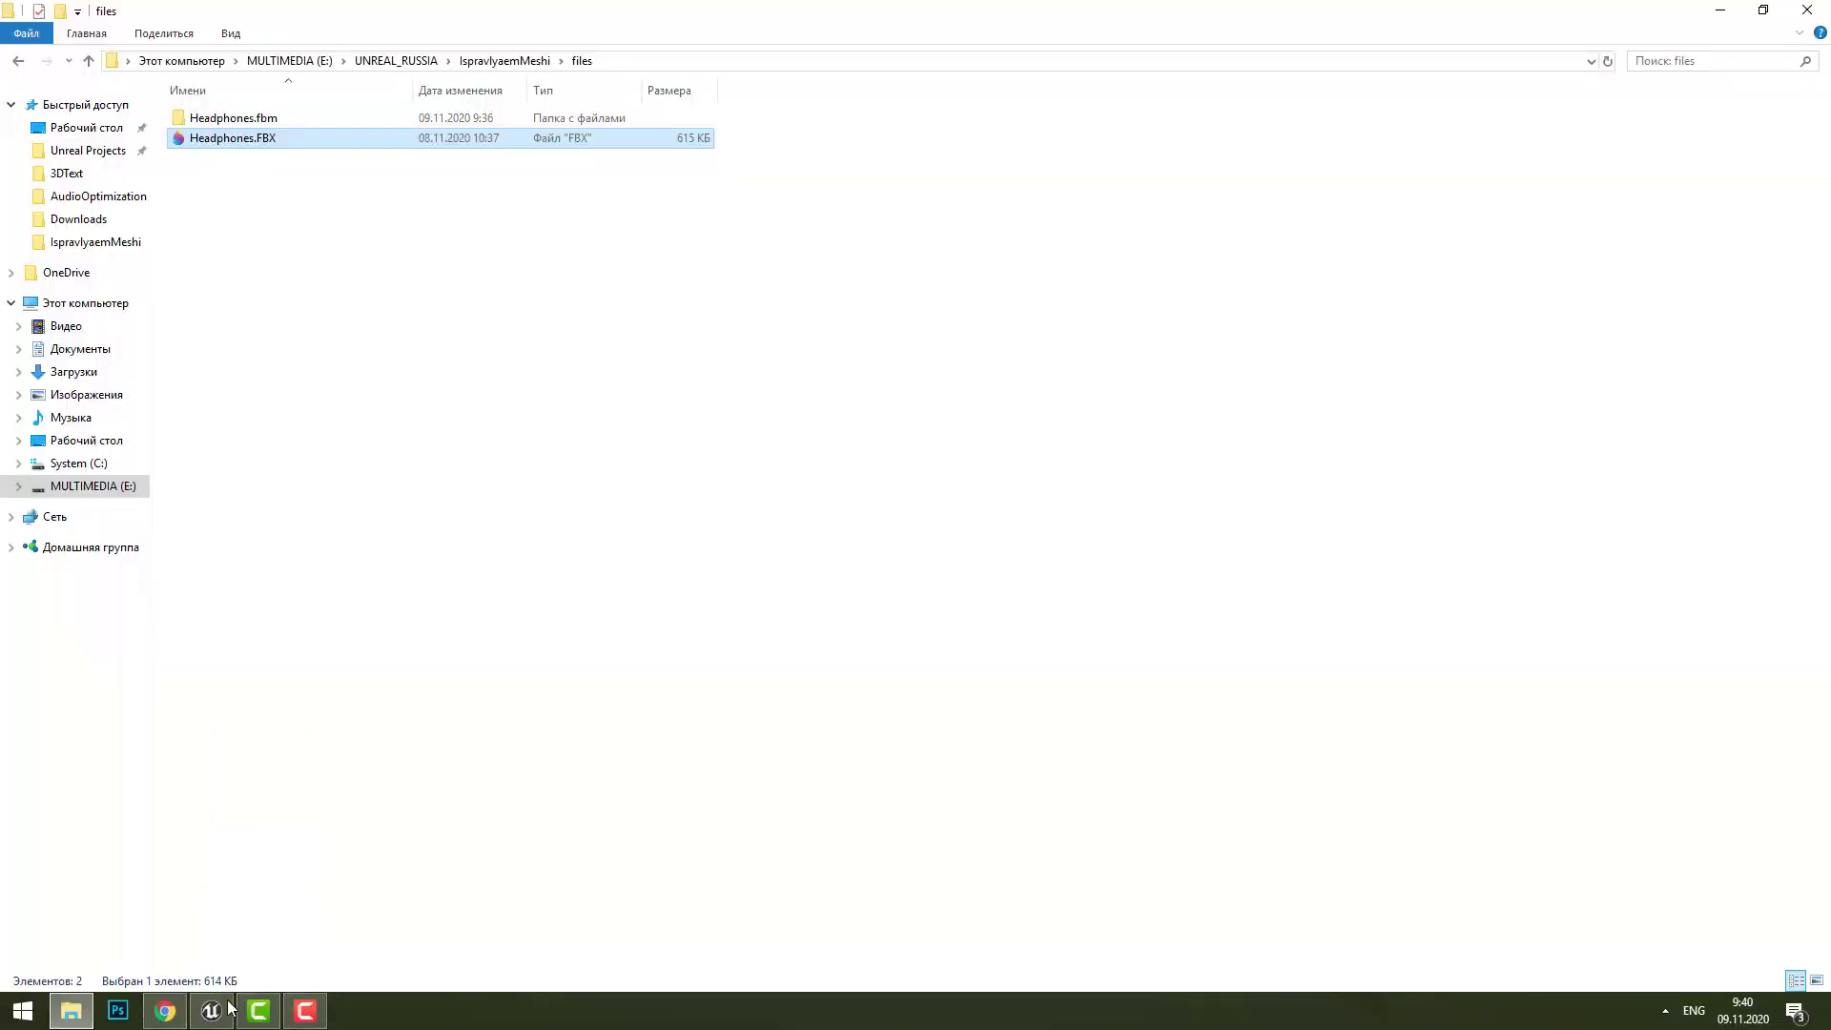
drag(229, 1006, 552, 822)
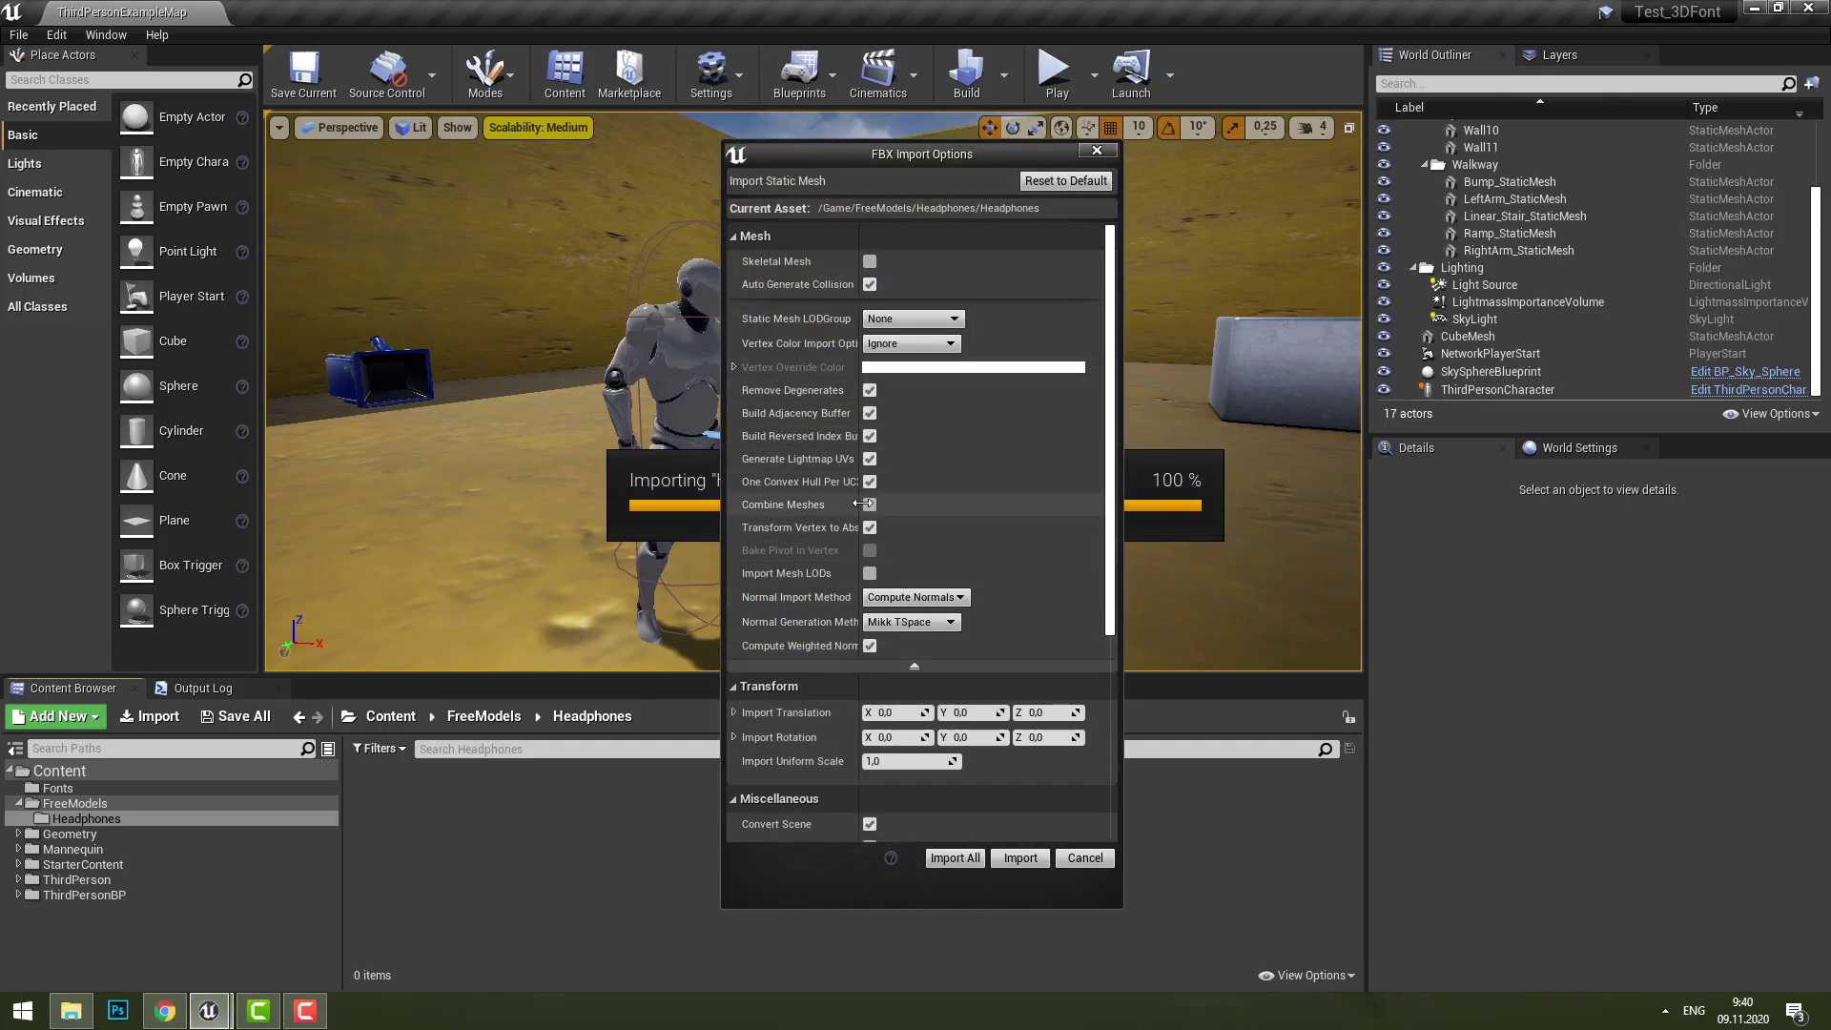
click(913, 666)
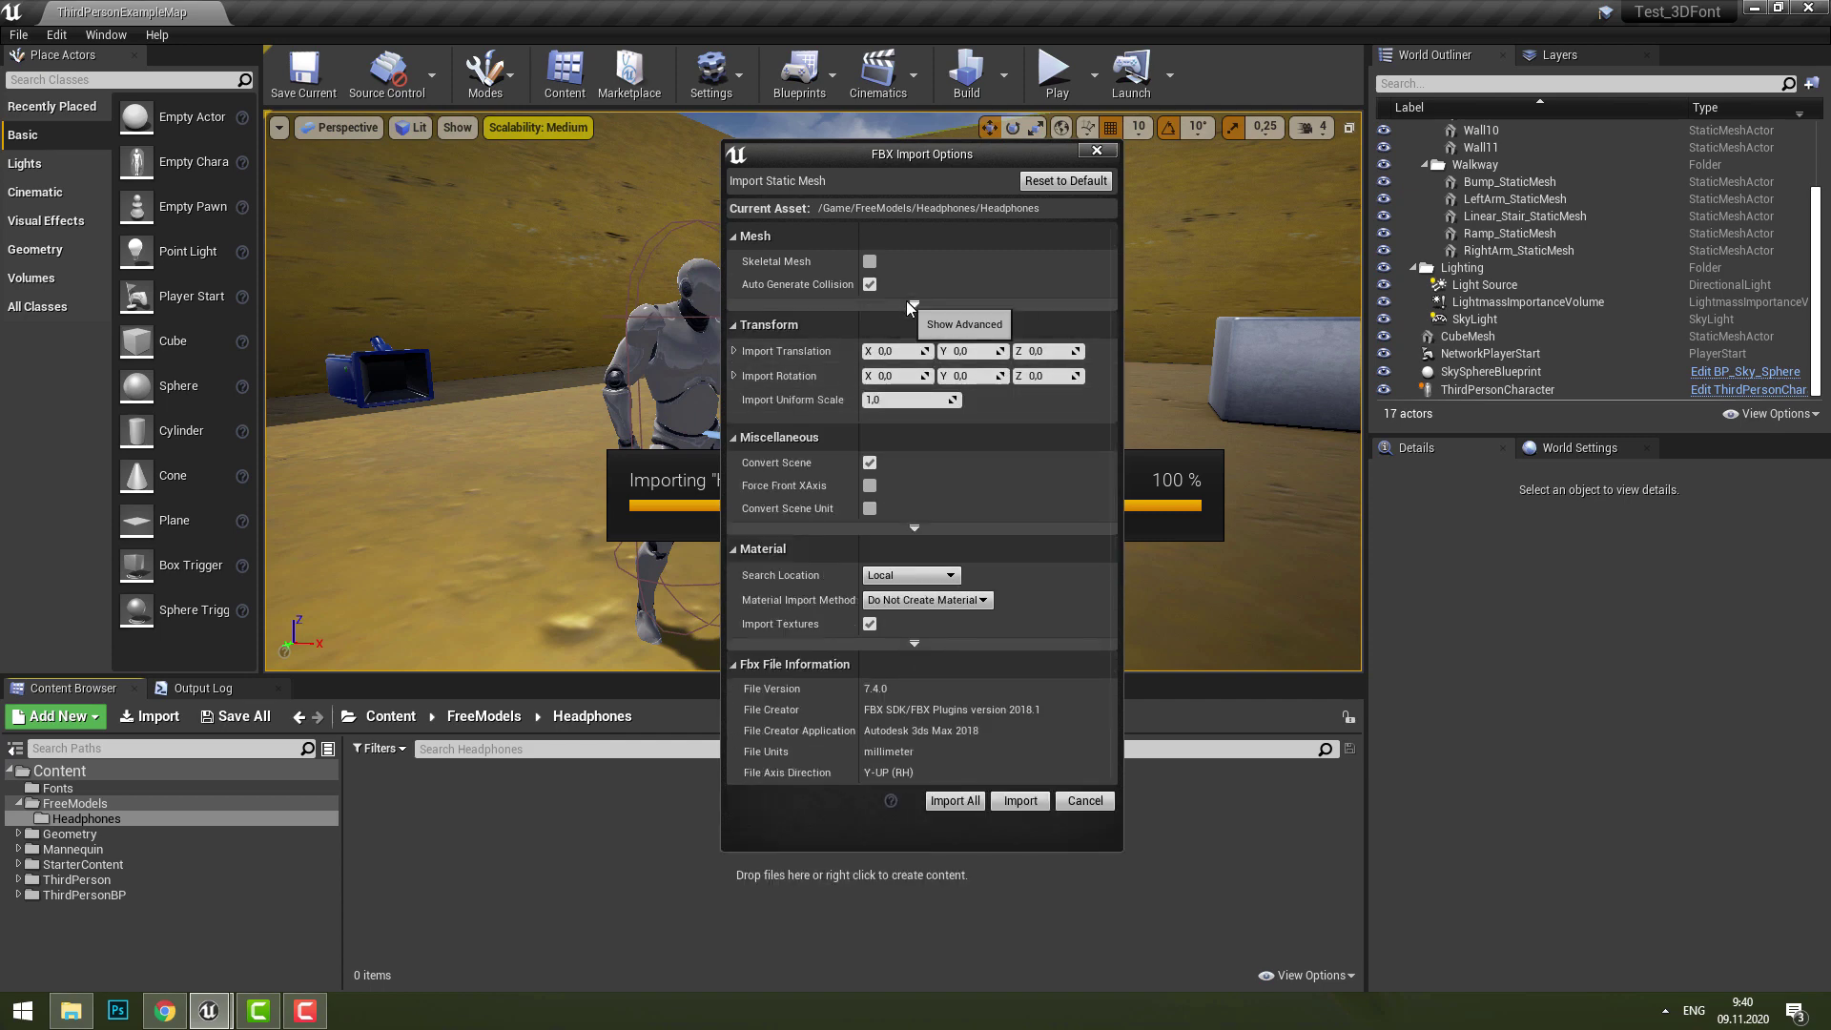
click(909, 303)
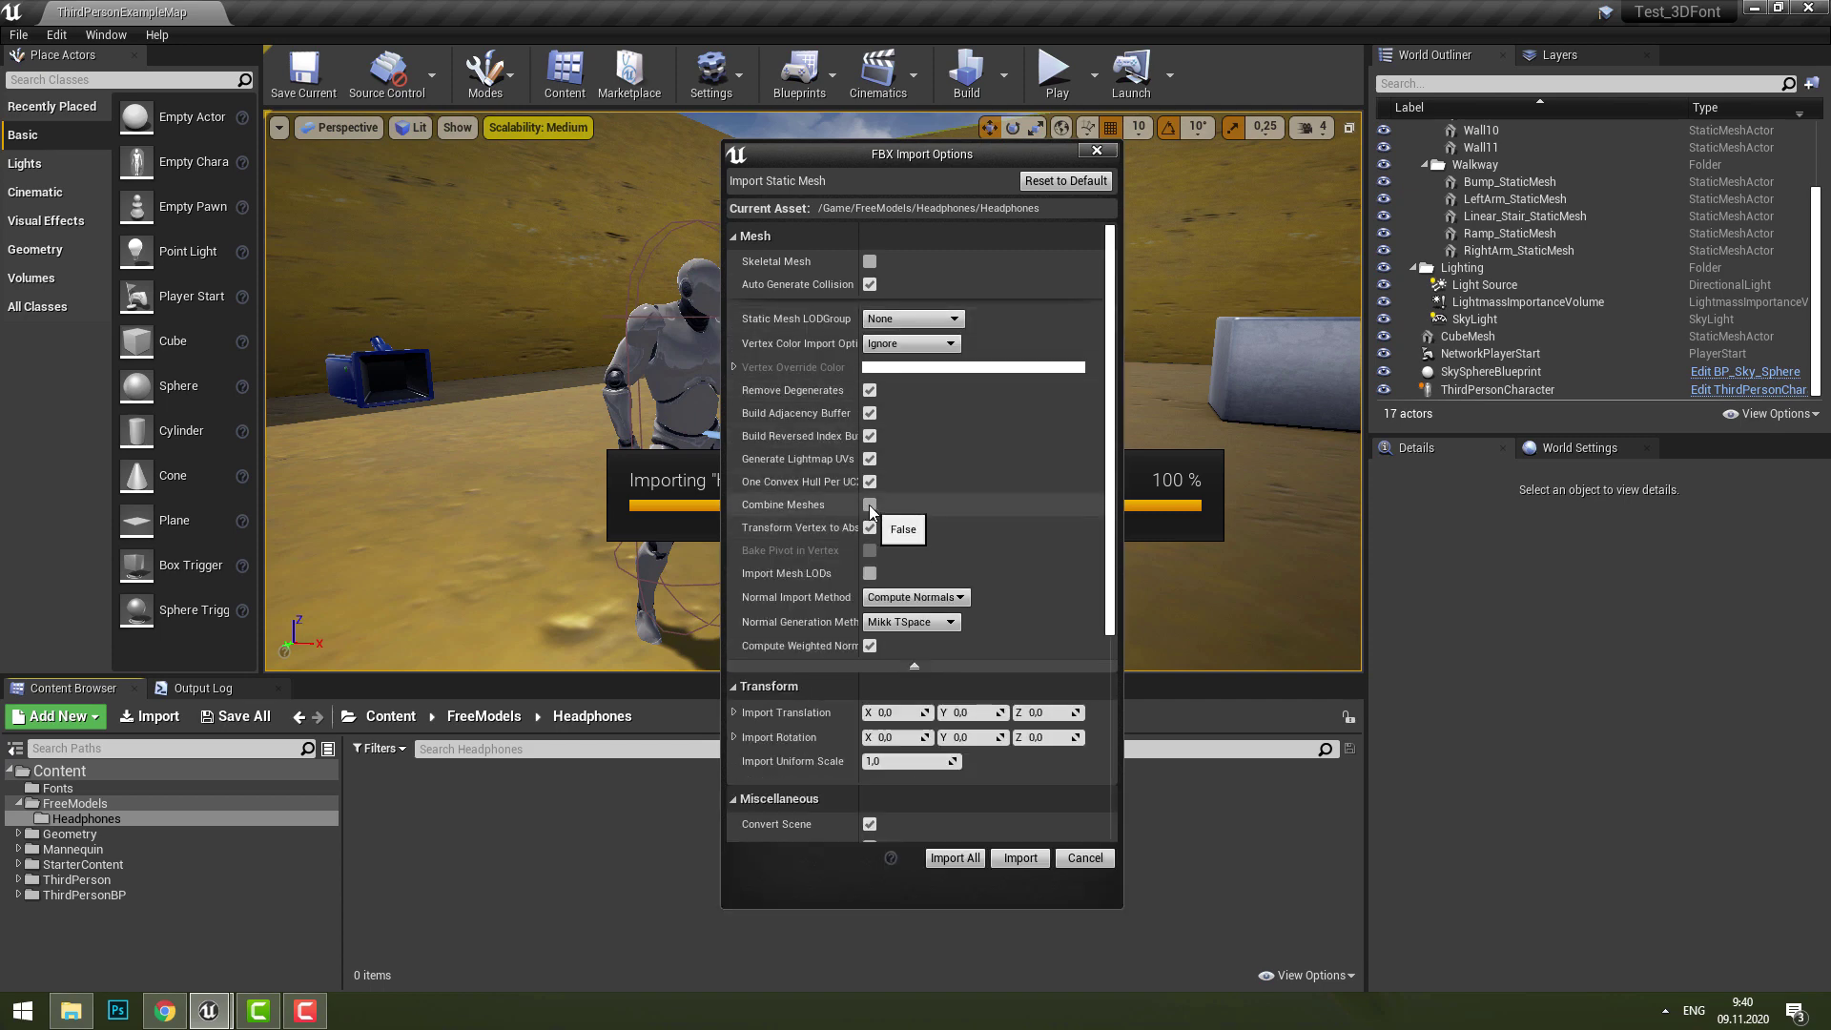
click(1018, 857)
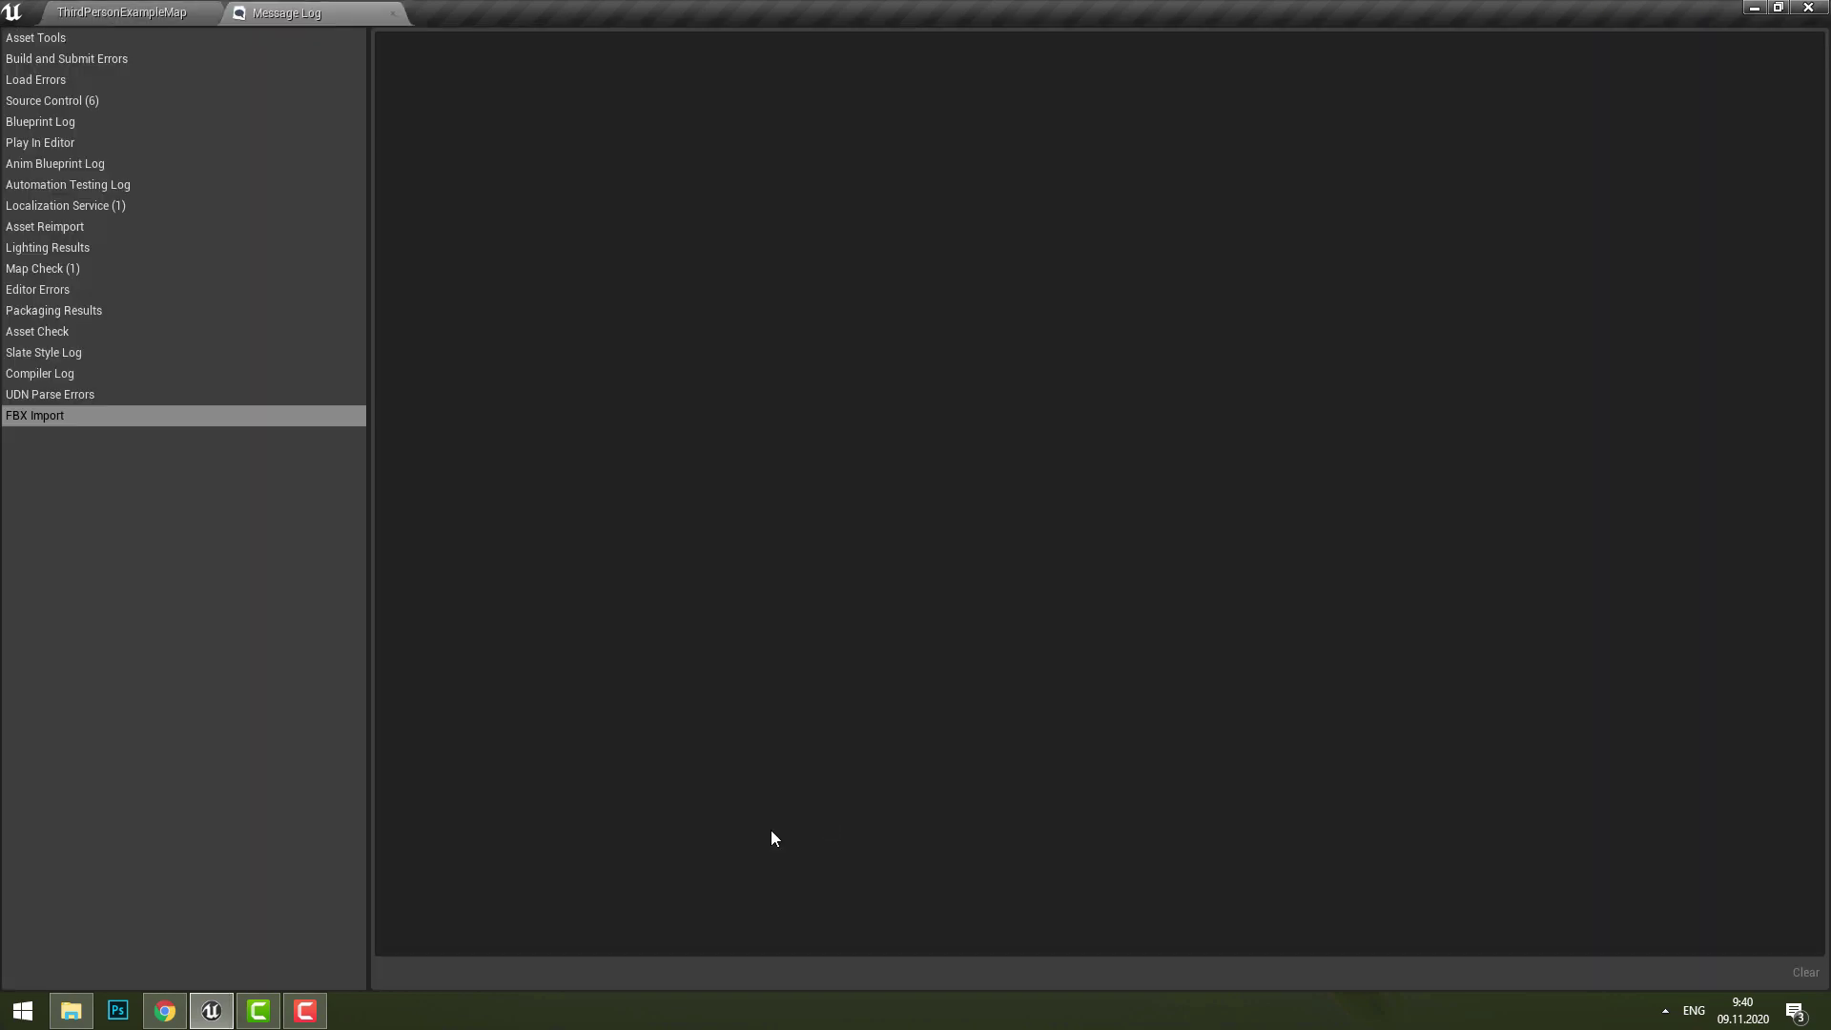
click(392, 13)
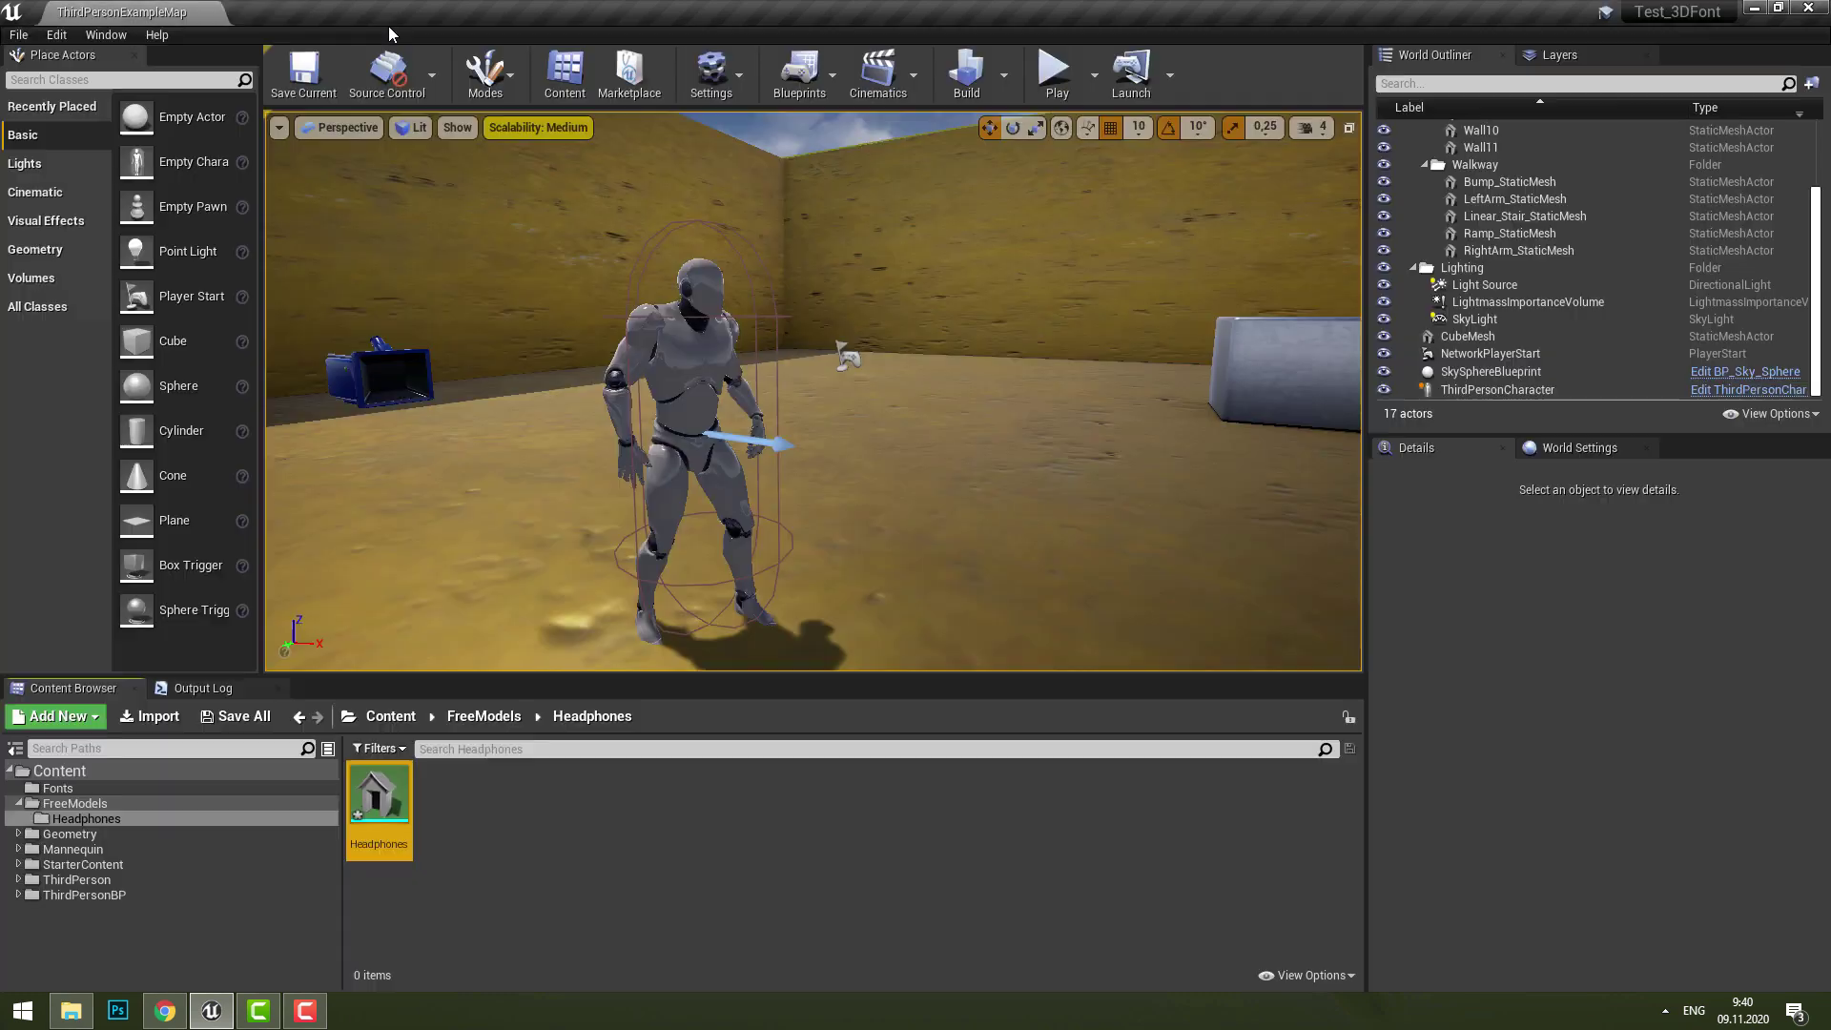
click(565, 826)
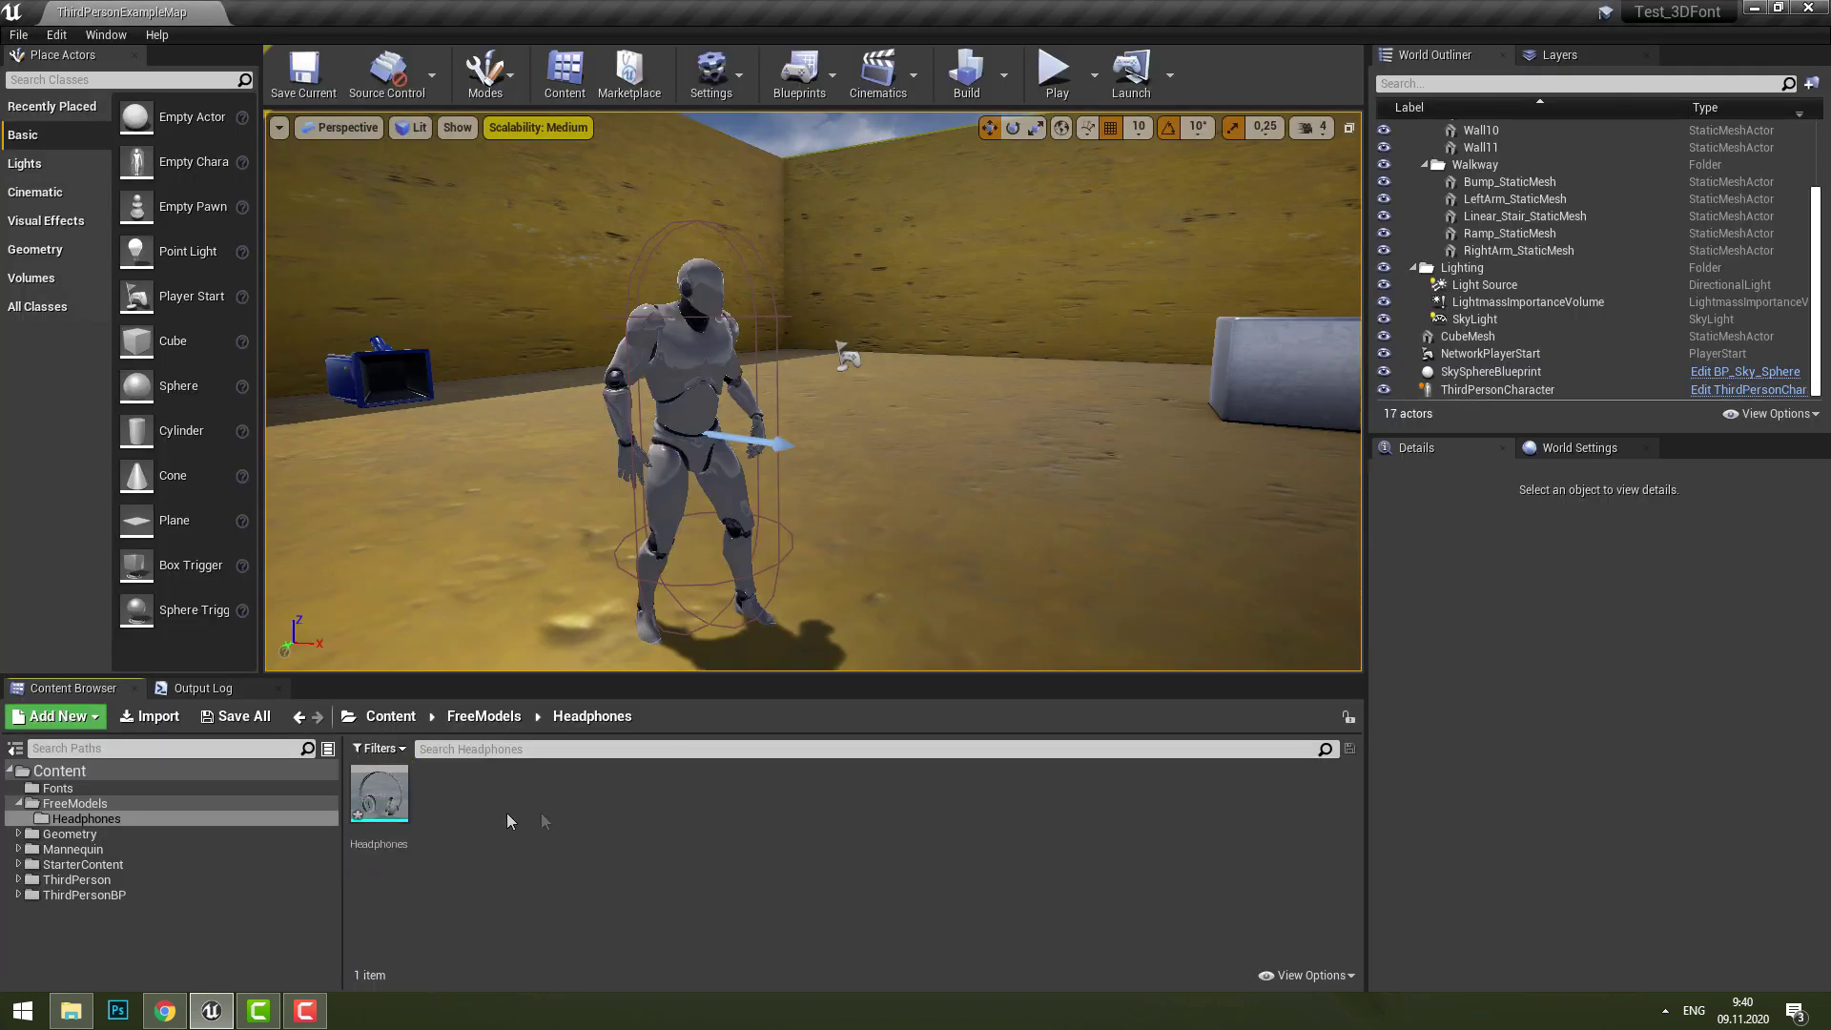
Open the Headphones asset in the Static Mesh Editor and show its Mesh Editing toolbar
double_click(384, 793)
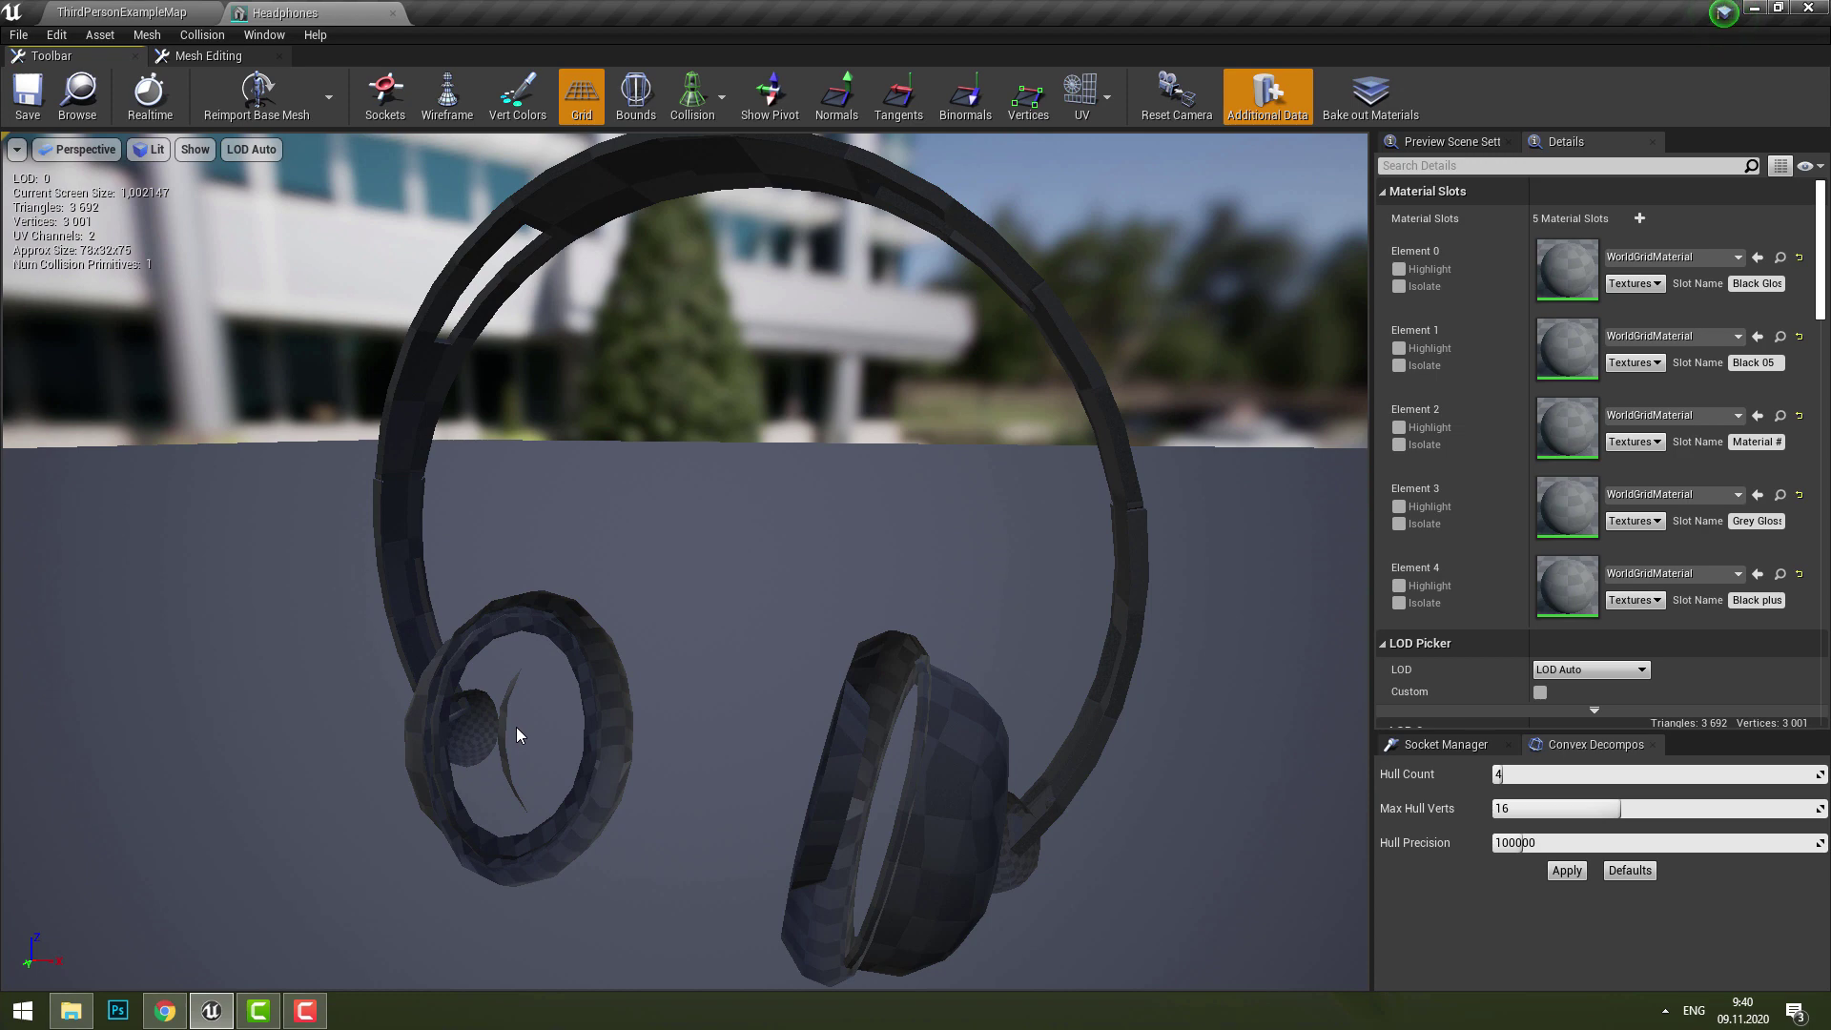
click(200, 57)
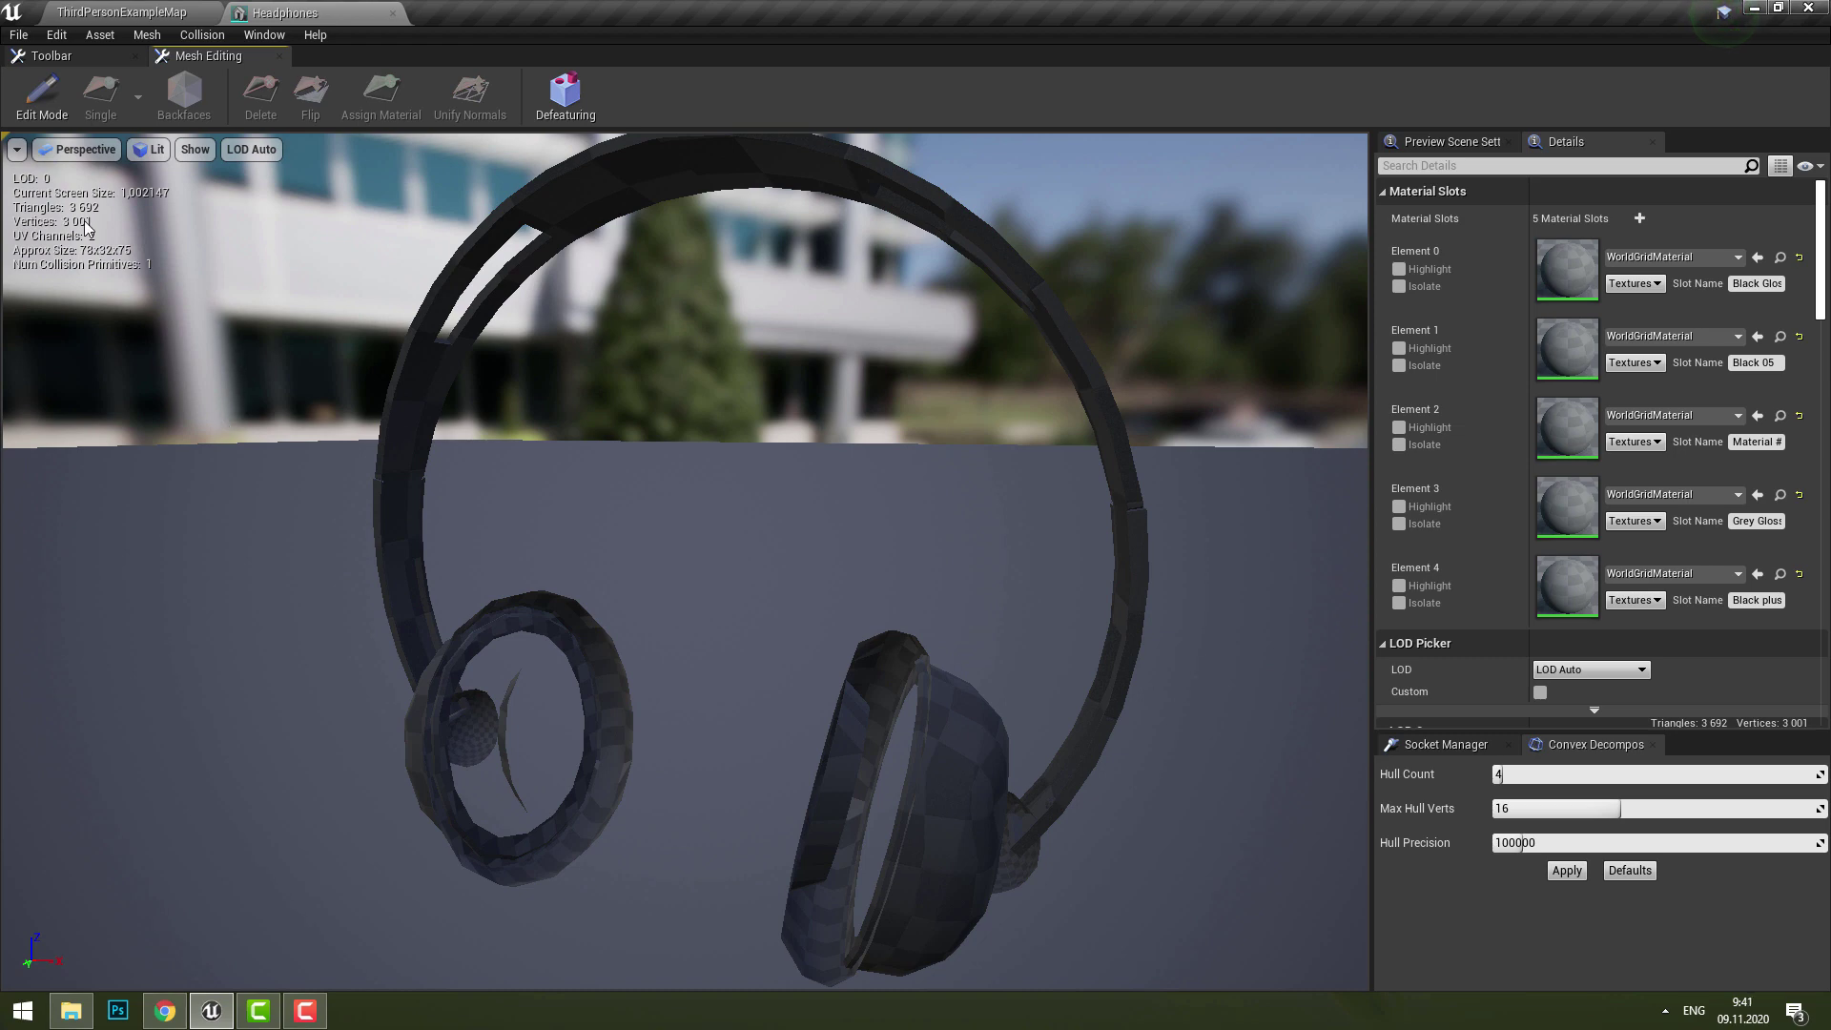
Select the ear cup rim faces, flip them, exit Edit Mode and save the Headphones mesh
click(41, 112)
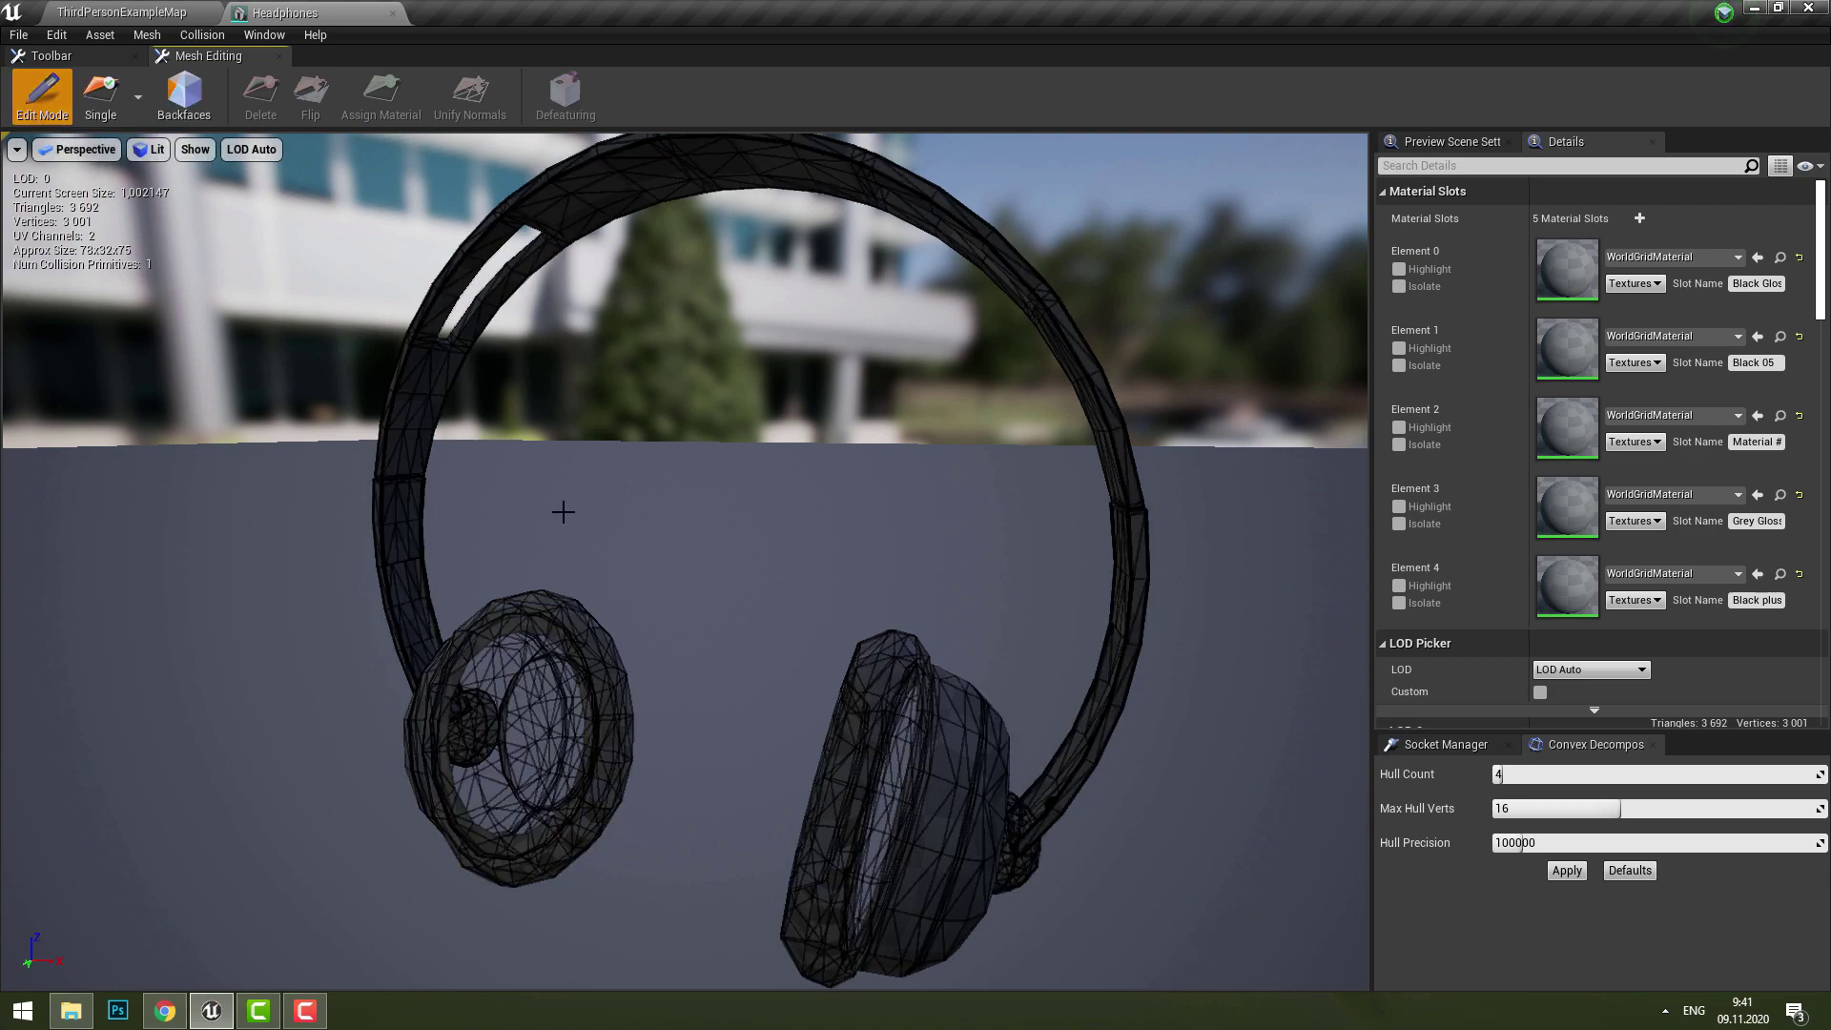
scroll(529, 744, up, 3)
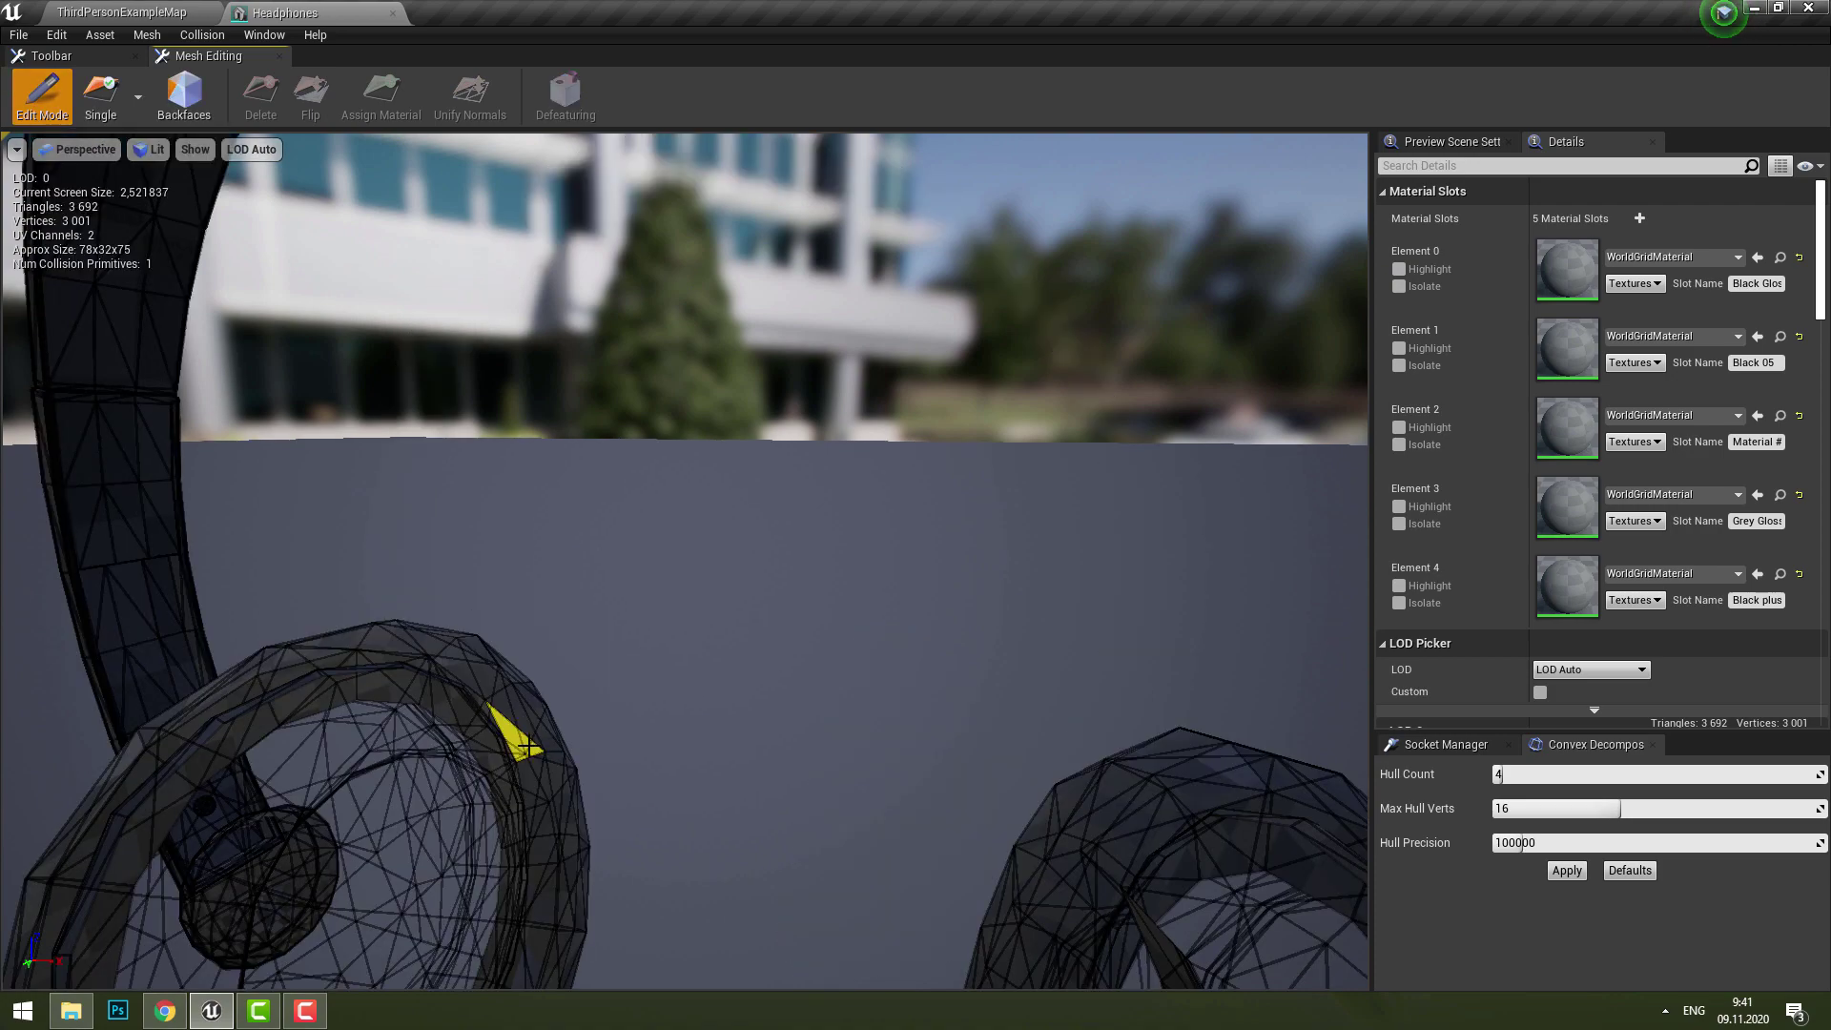
scroll(511, 736, up, 2)
scroll(511, 736, up, 2)
drag(634, 220, 930, 405)
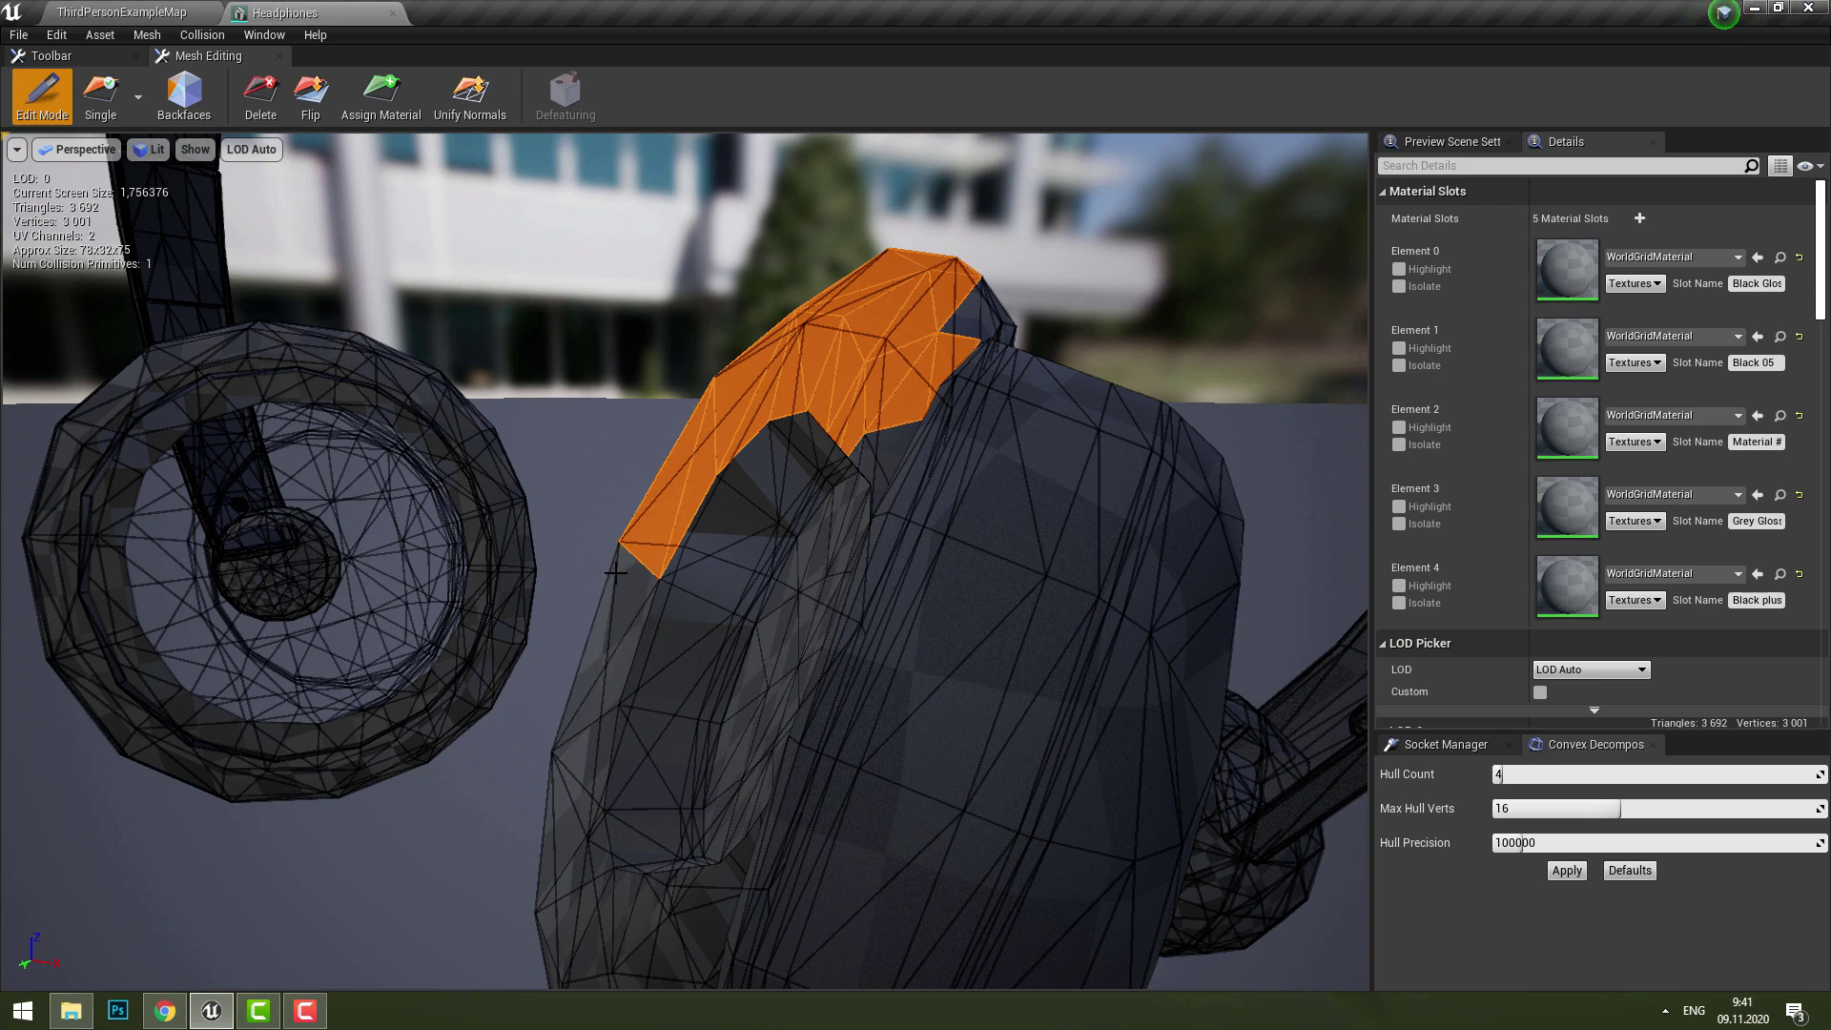
shift+drag(599, 550, 558, 849)
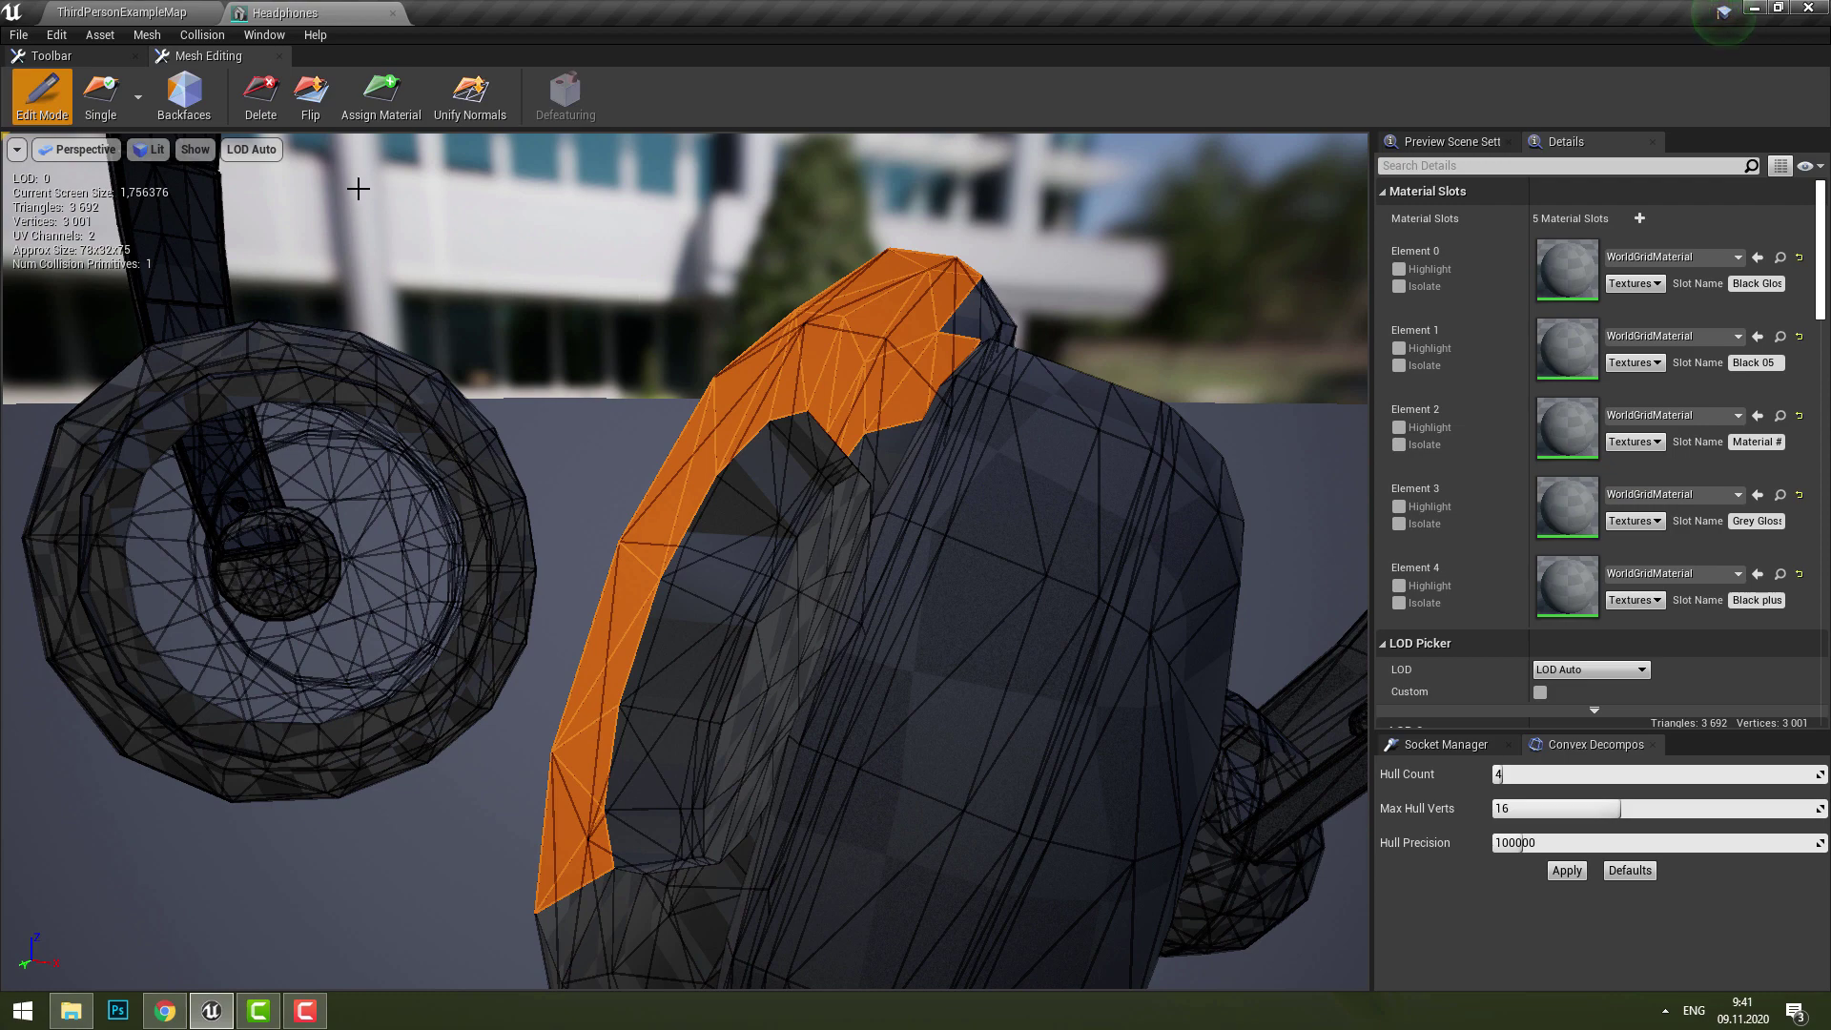
click(310, 93)
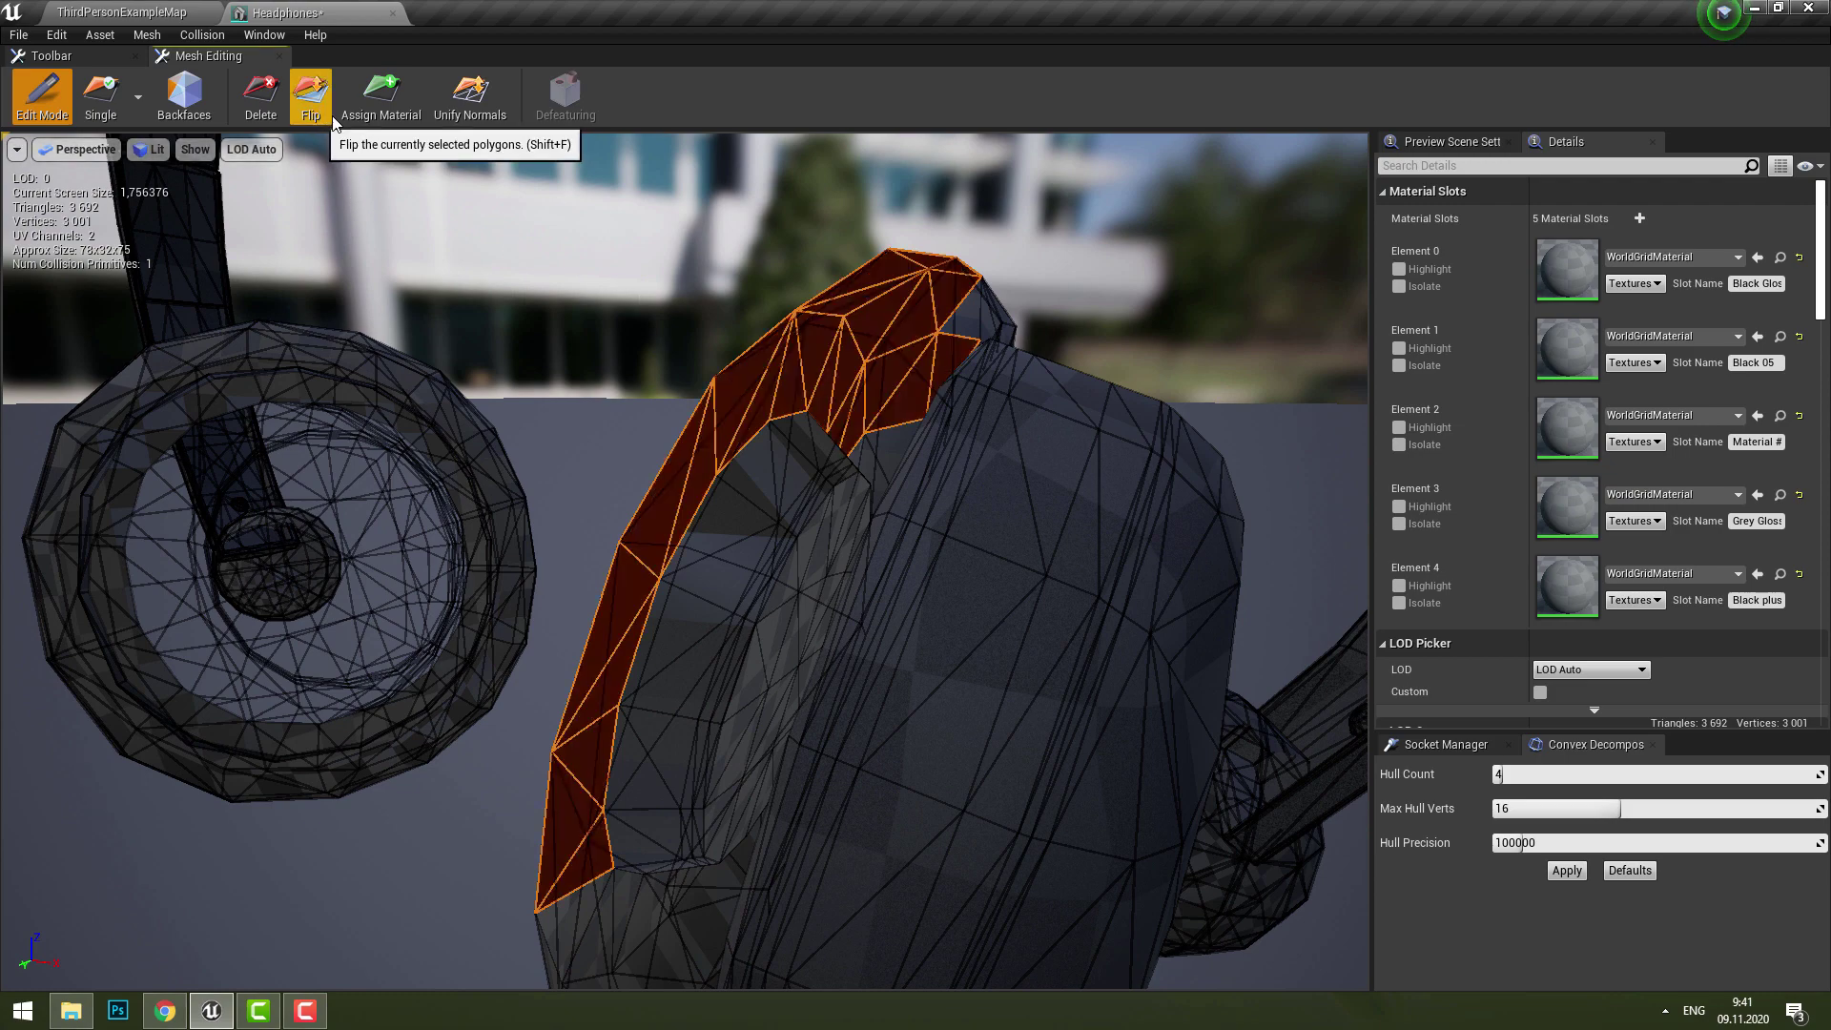
click(44, 97)
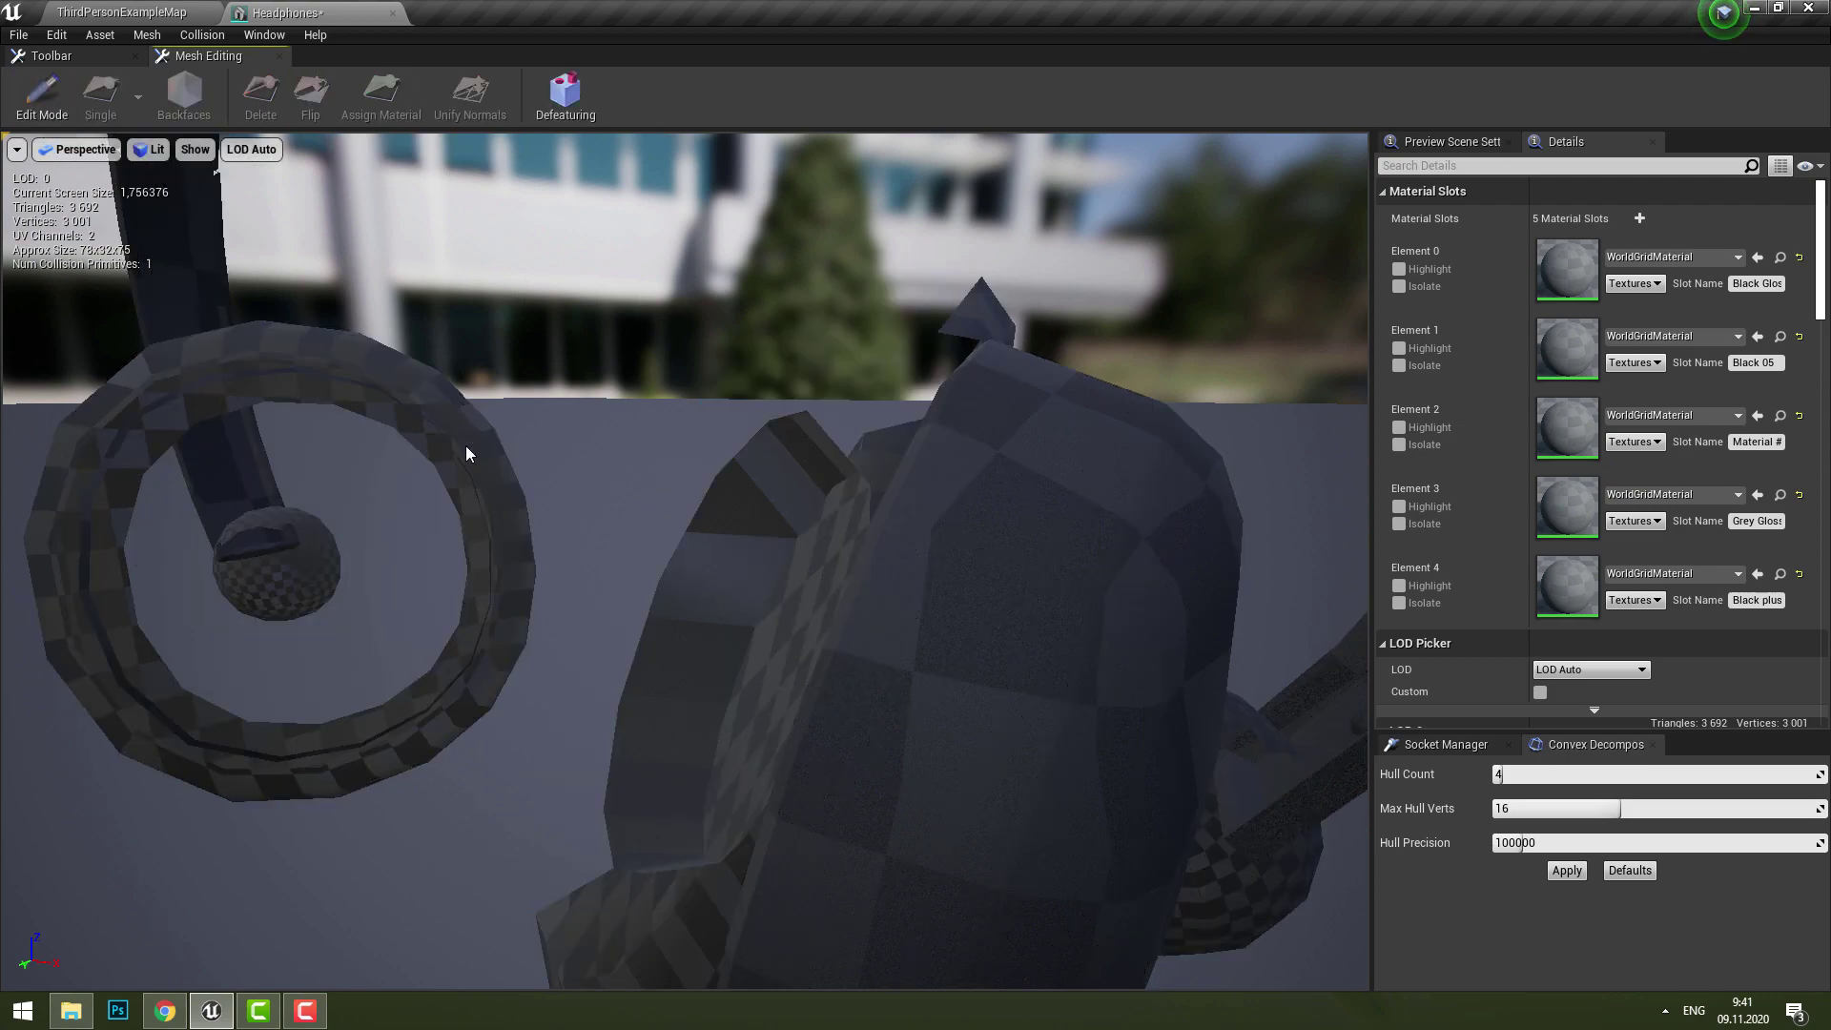
drag(465, 445, 697, 449)
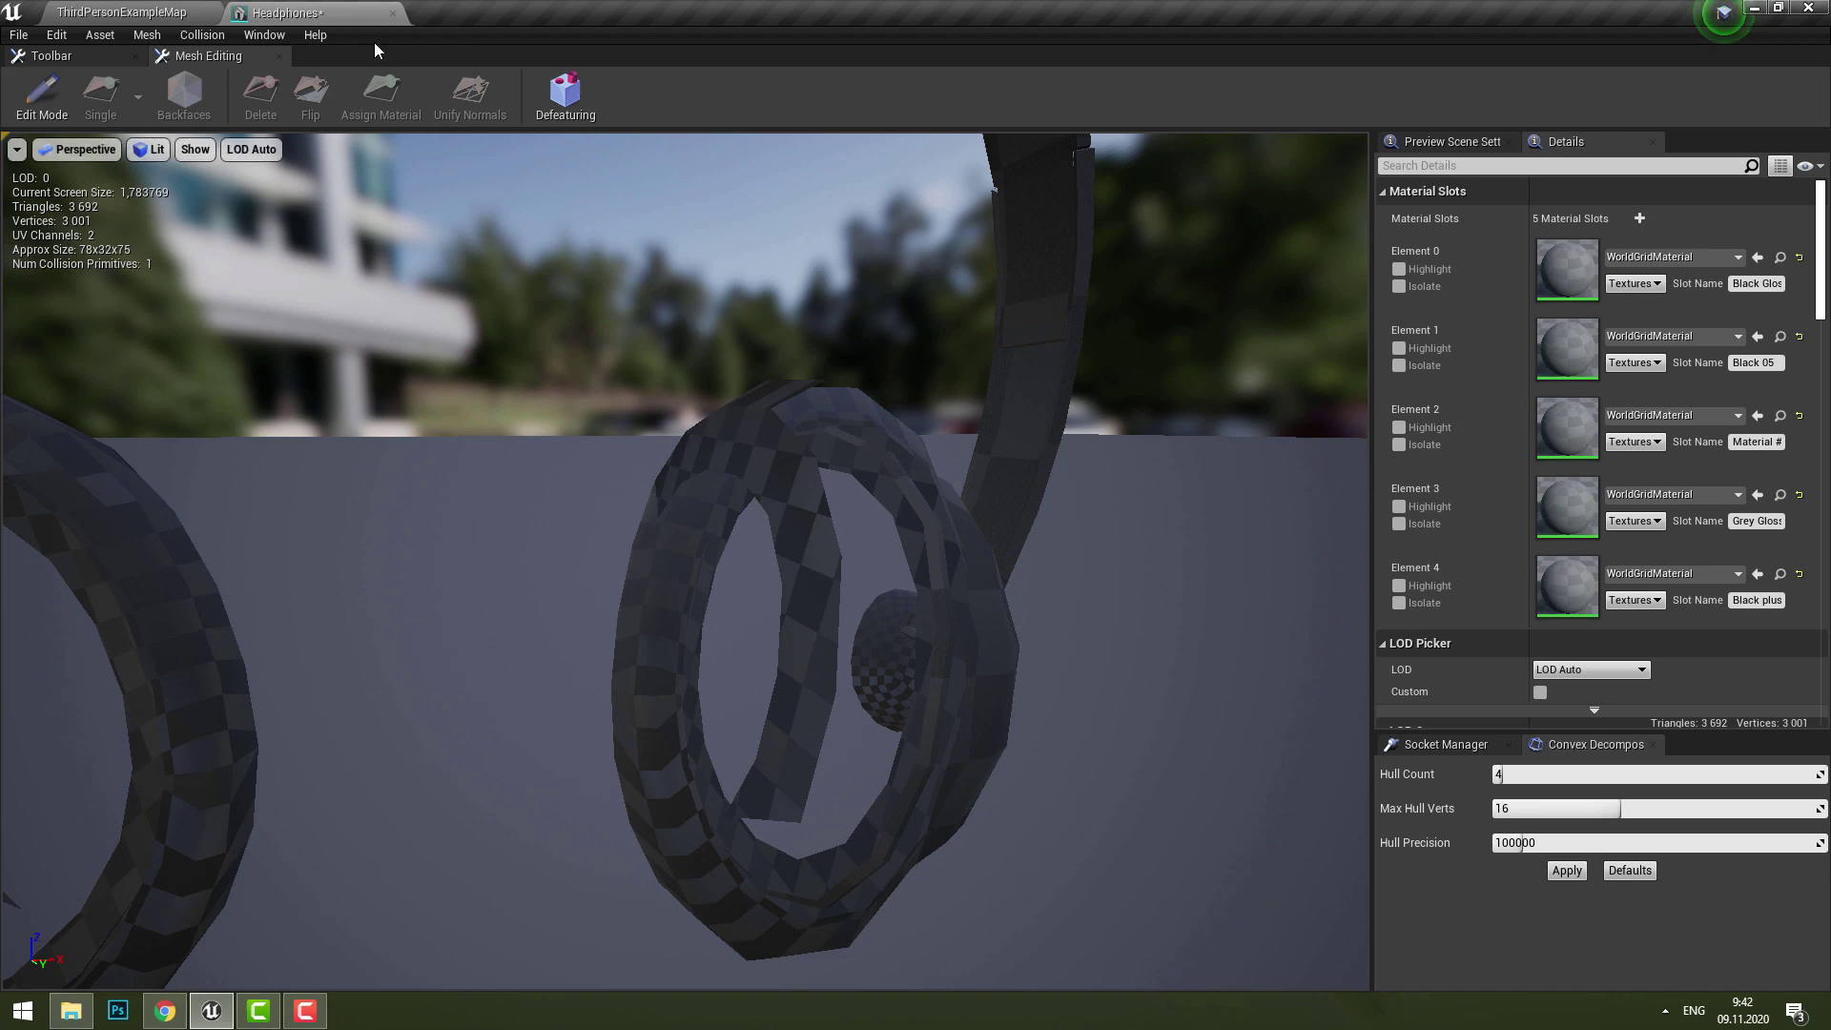
key(ctrl+s)
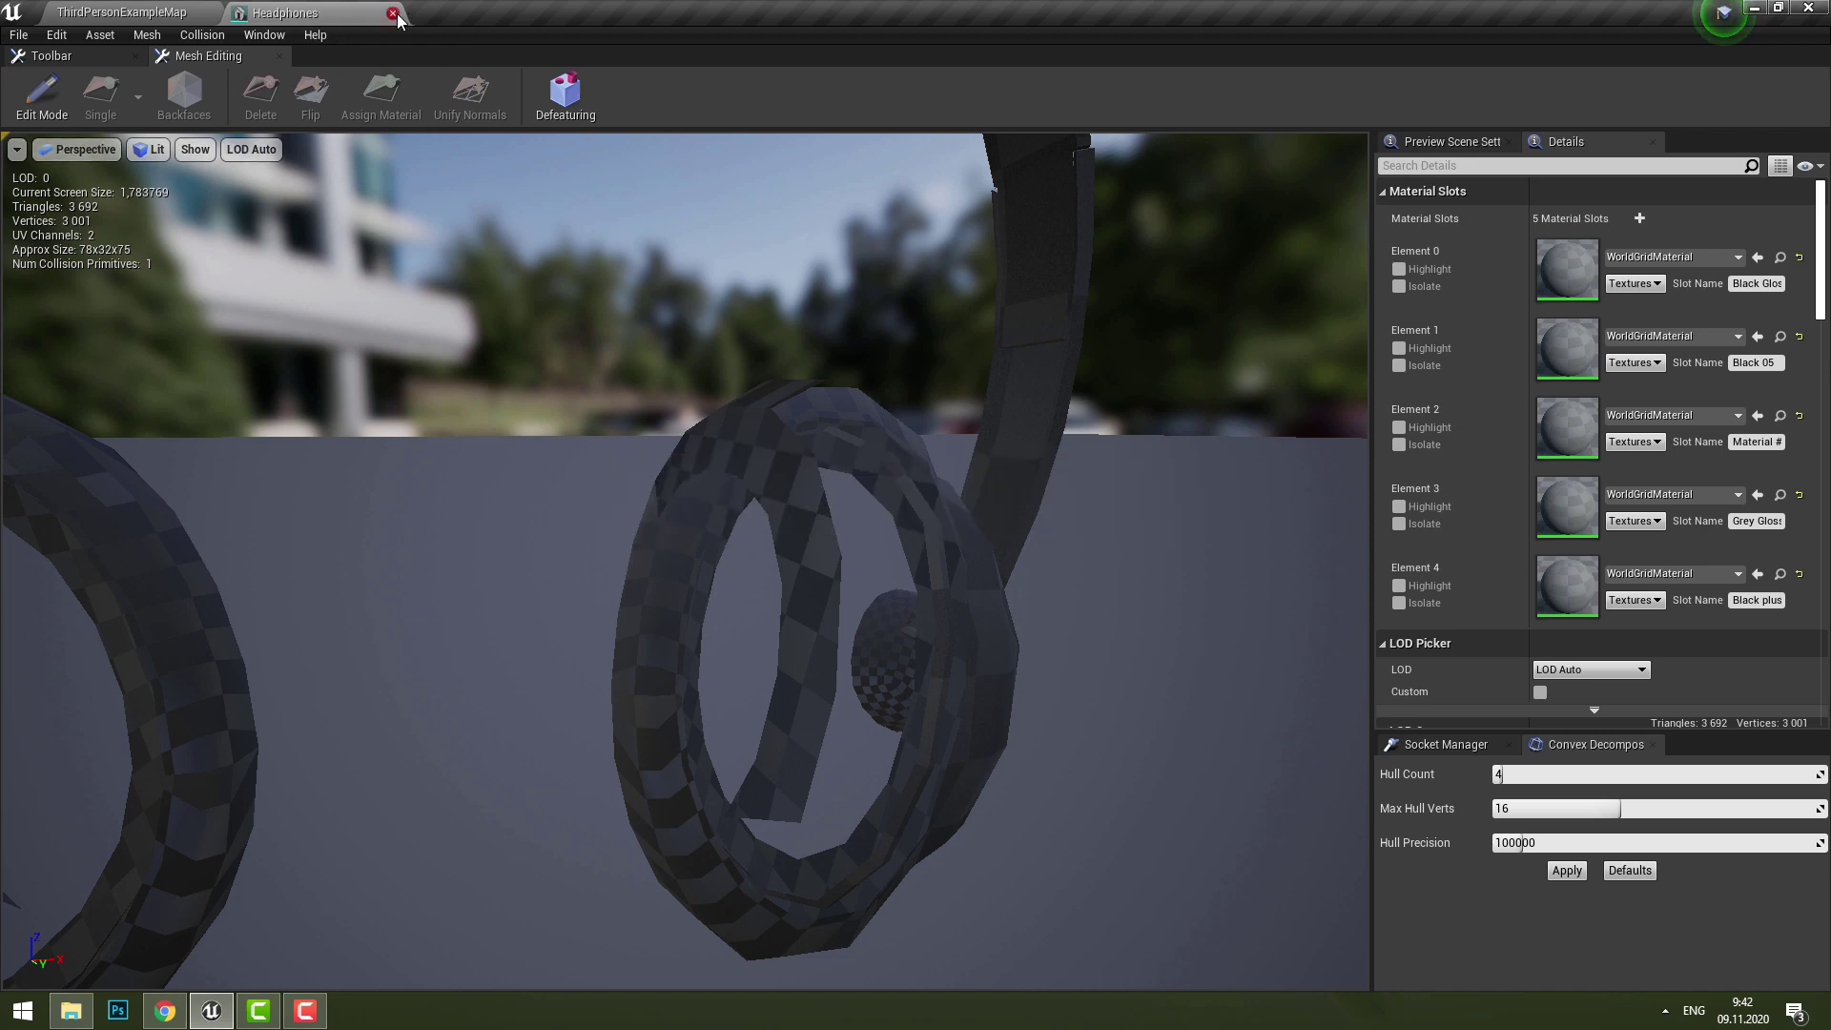
Close the mesh editor and drop the Headphones mesh into the level at -630, 350, 260
click(392, 13)
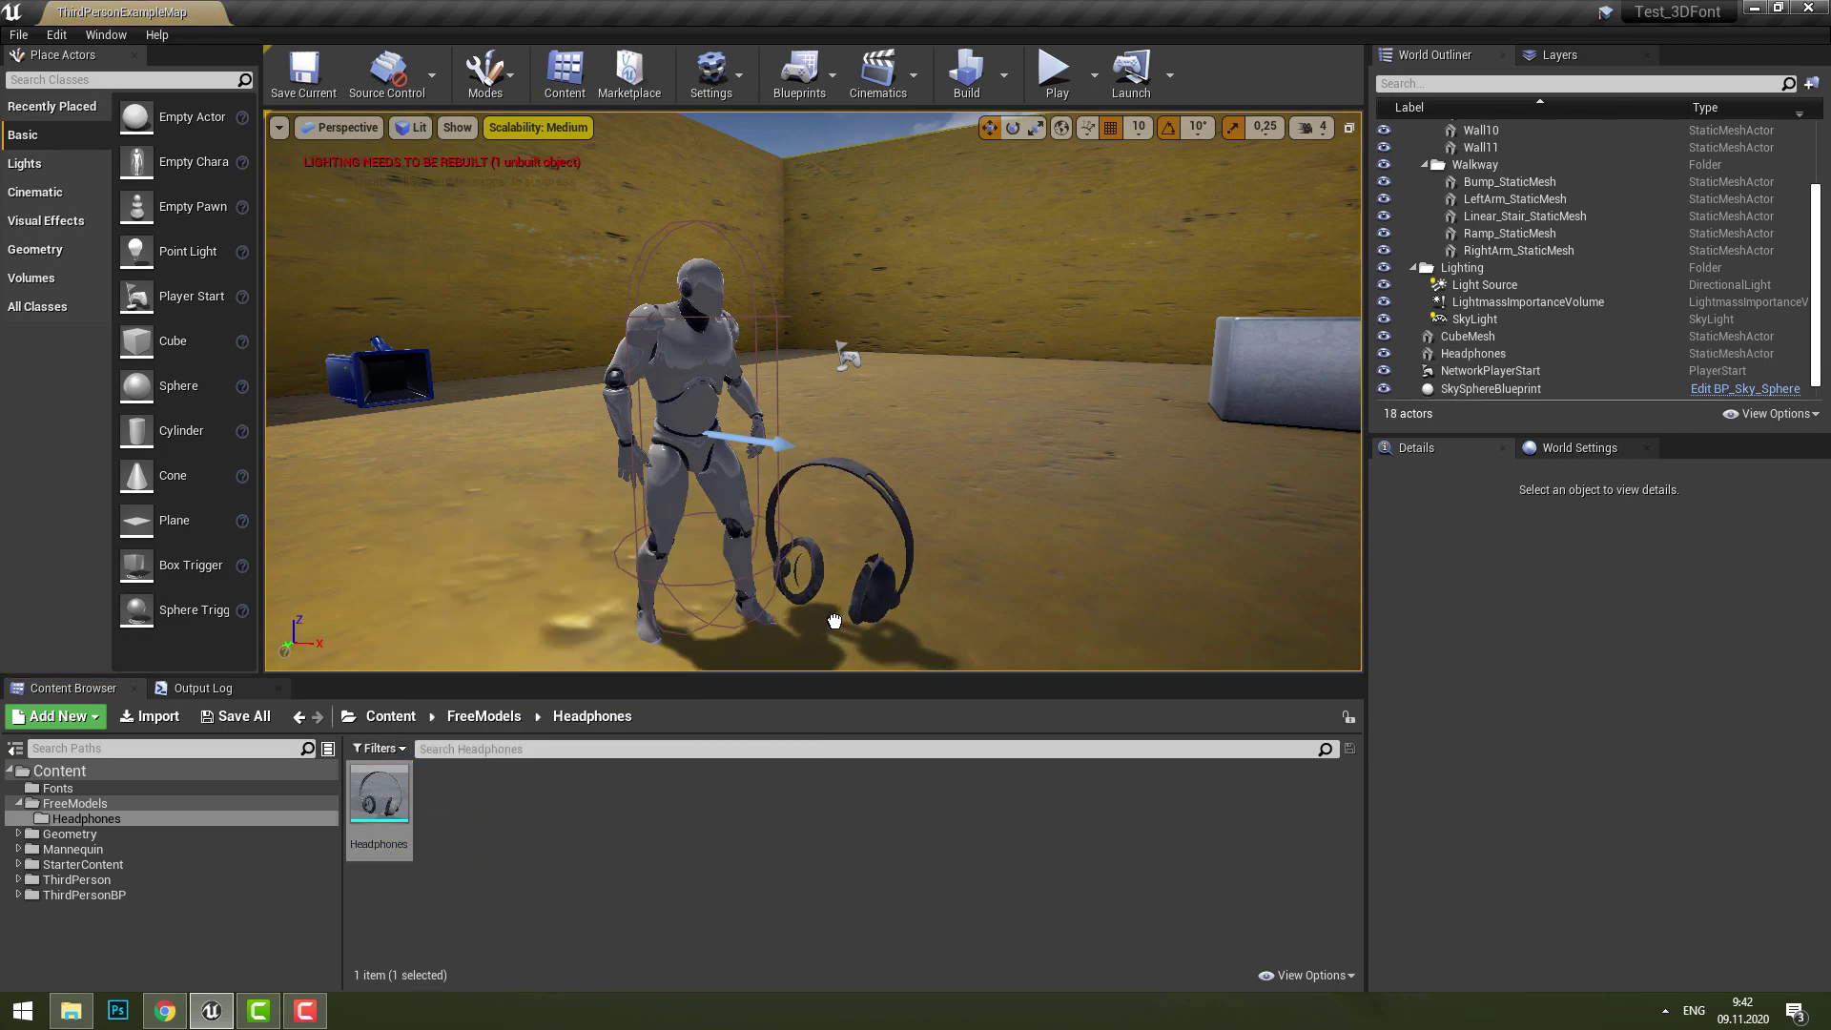
mouse_move(379, 793)
mouse_down()
mouse_move(817, 534)
mouse_move(808, 258)
mouse_up()
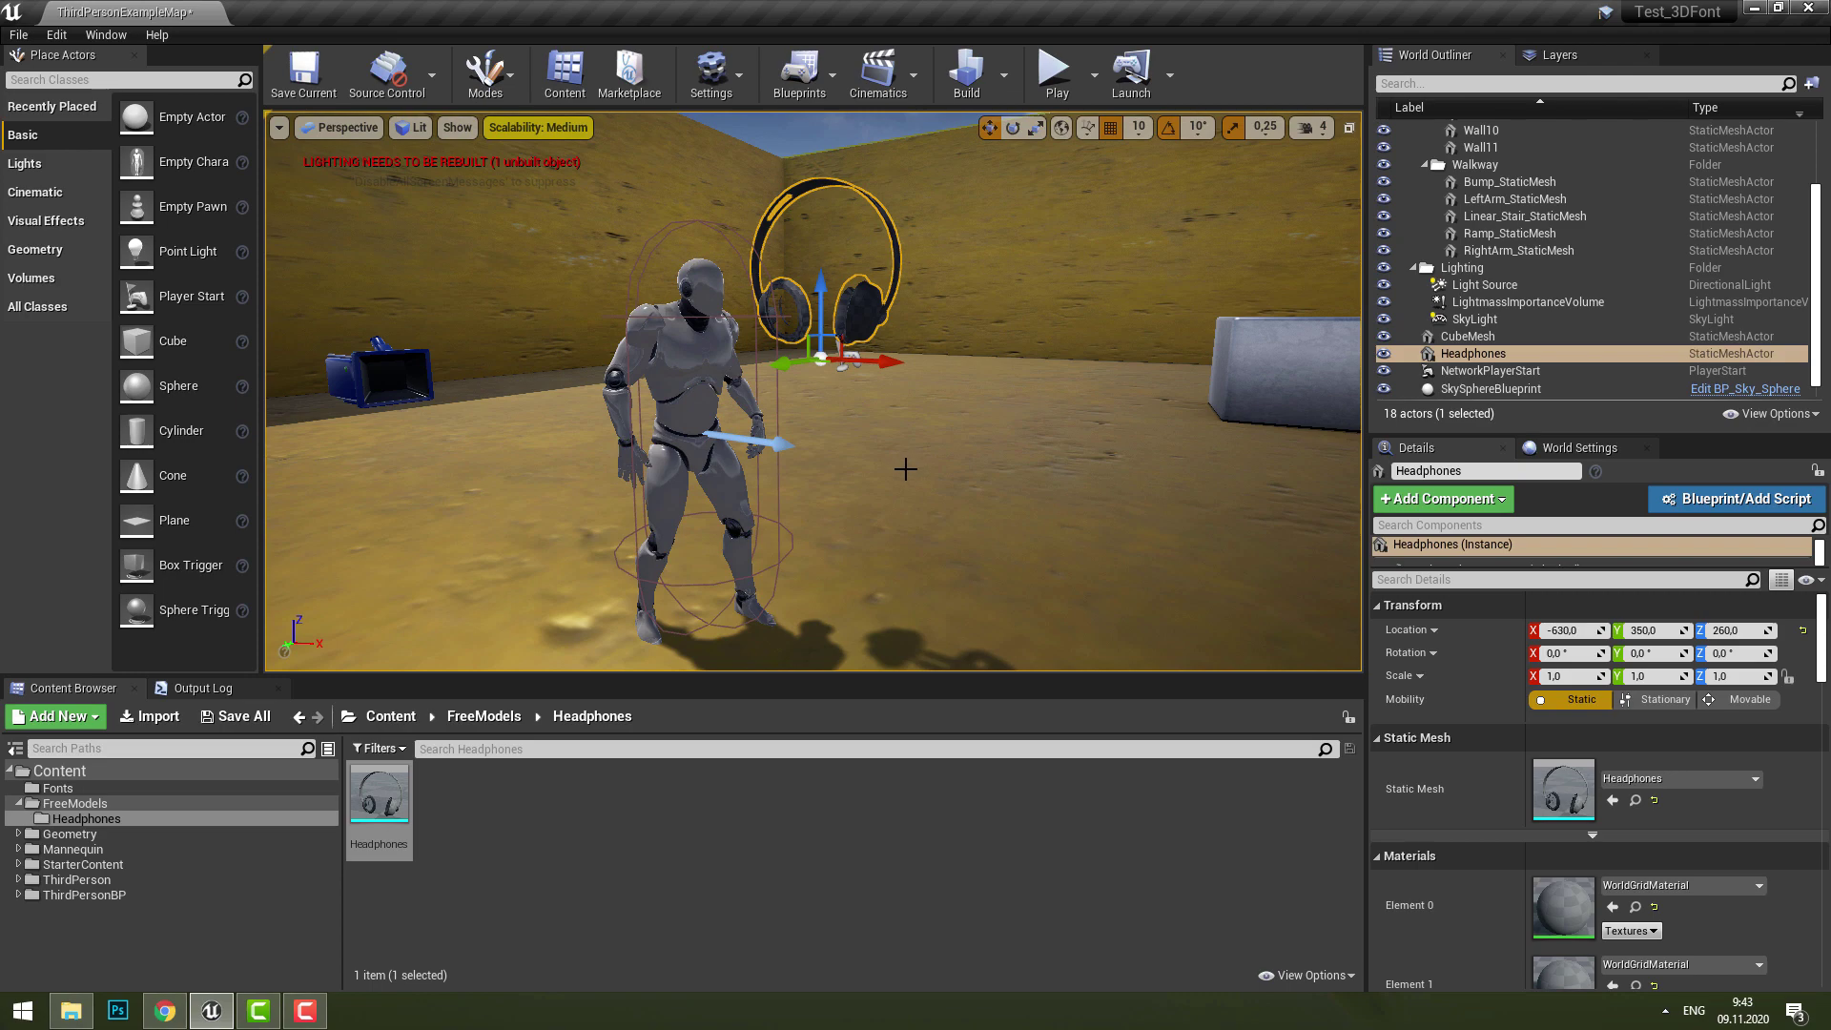
Tick Modeling in the Modes dropdown to bring up the Create, Transform and Deform tools
scroll(905, 468, up, 3)
right_drag(905, 468, 530, 163)
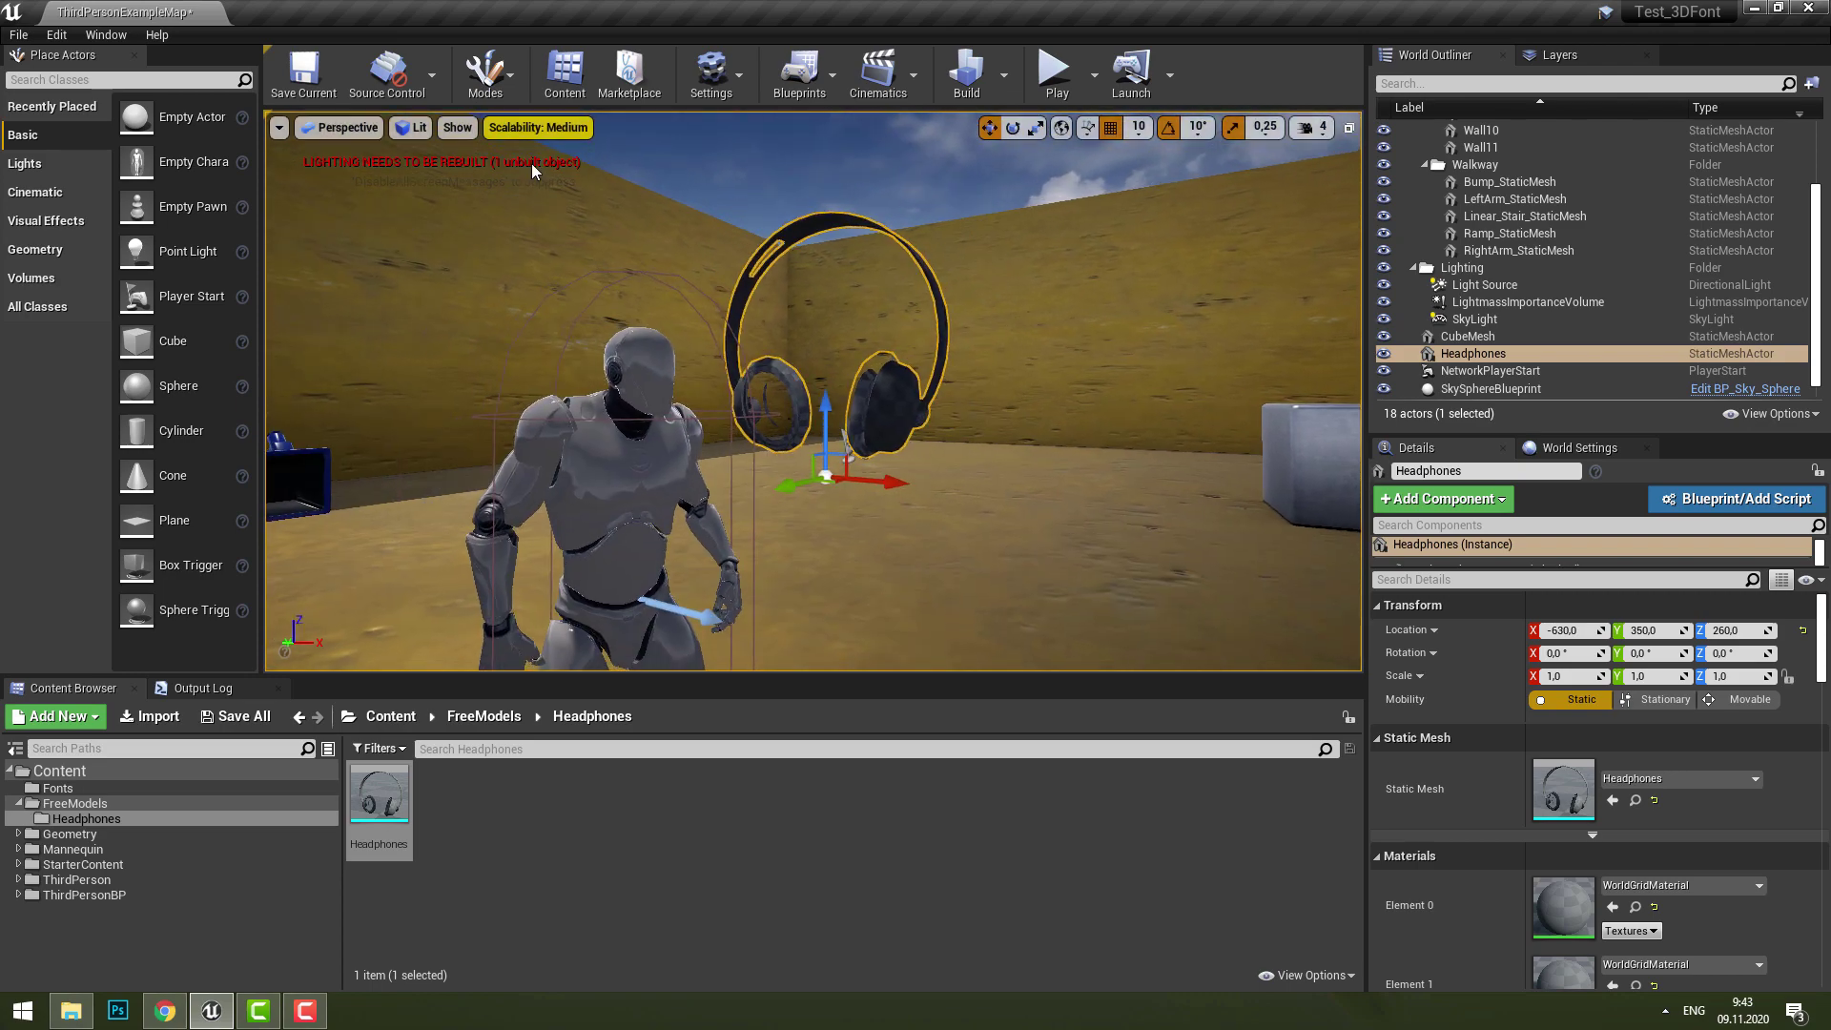
click(503, 84)
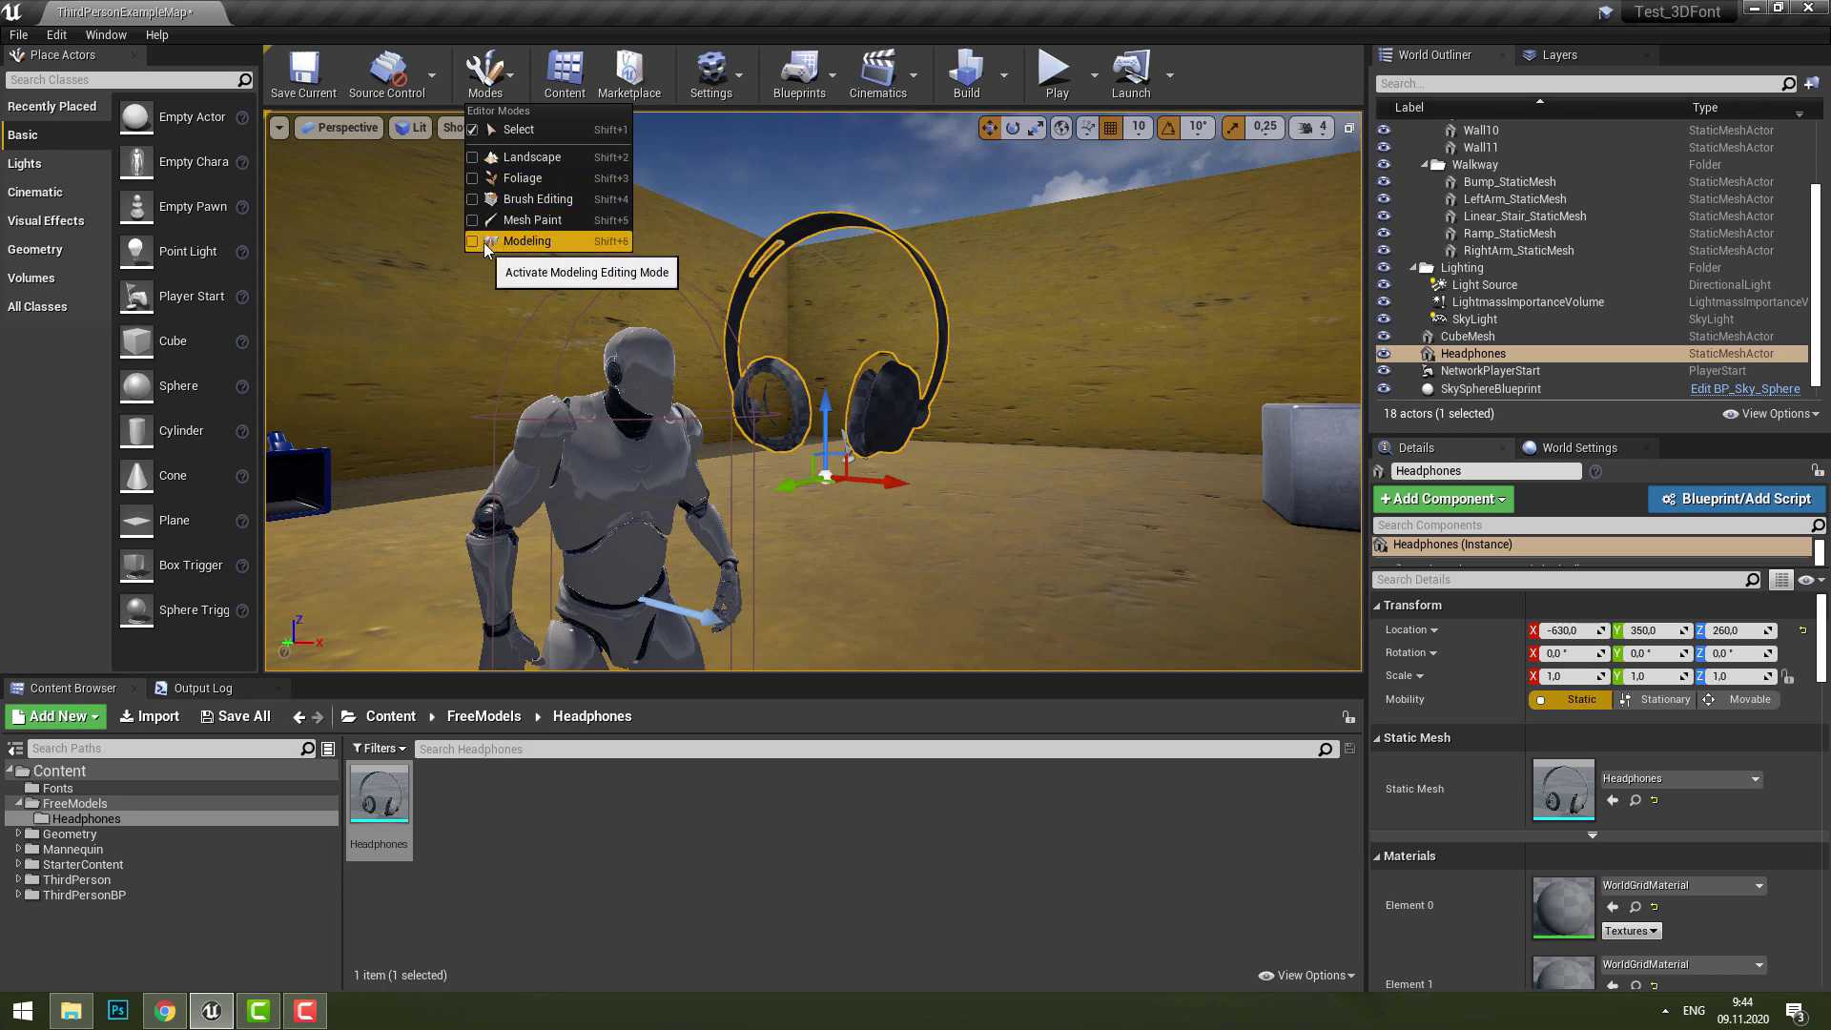
click(477, 242)
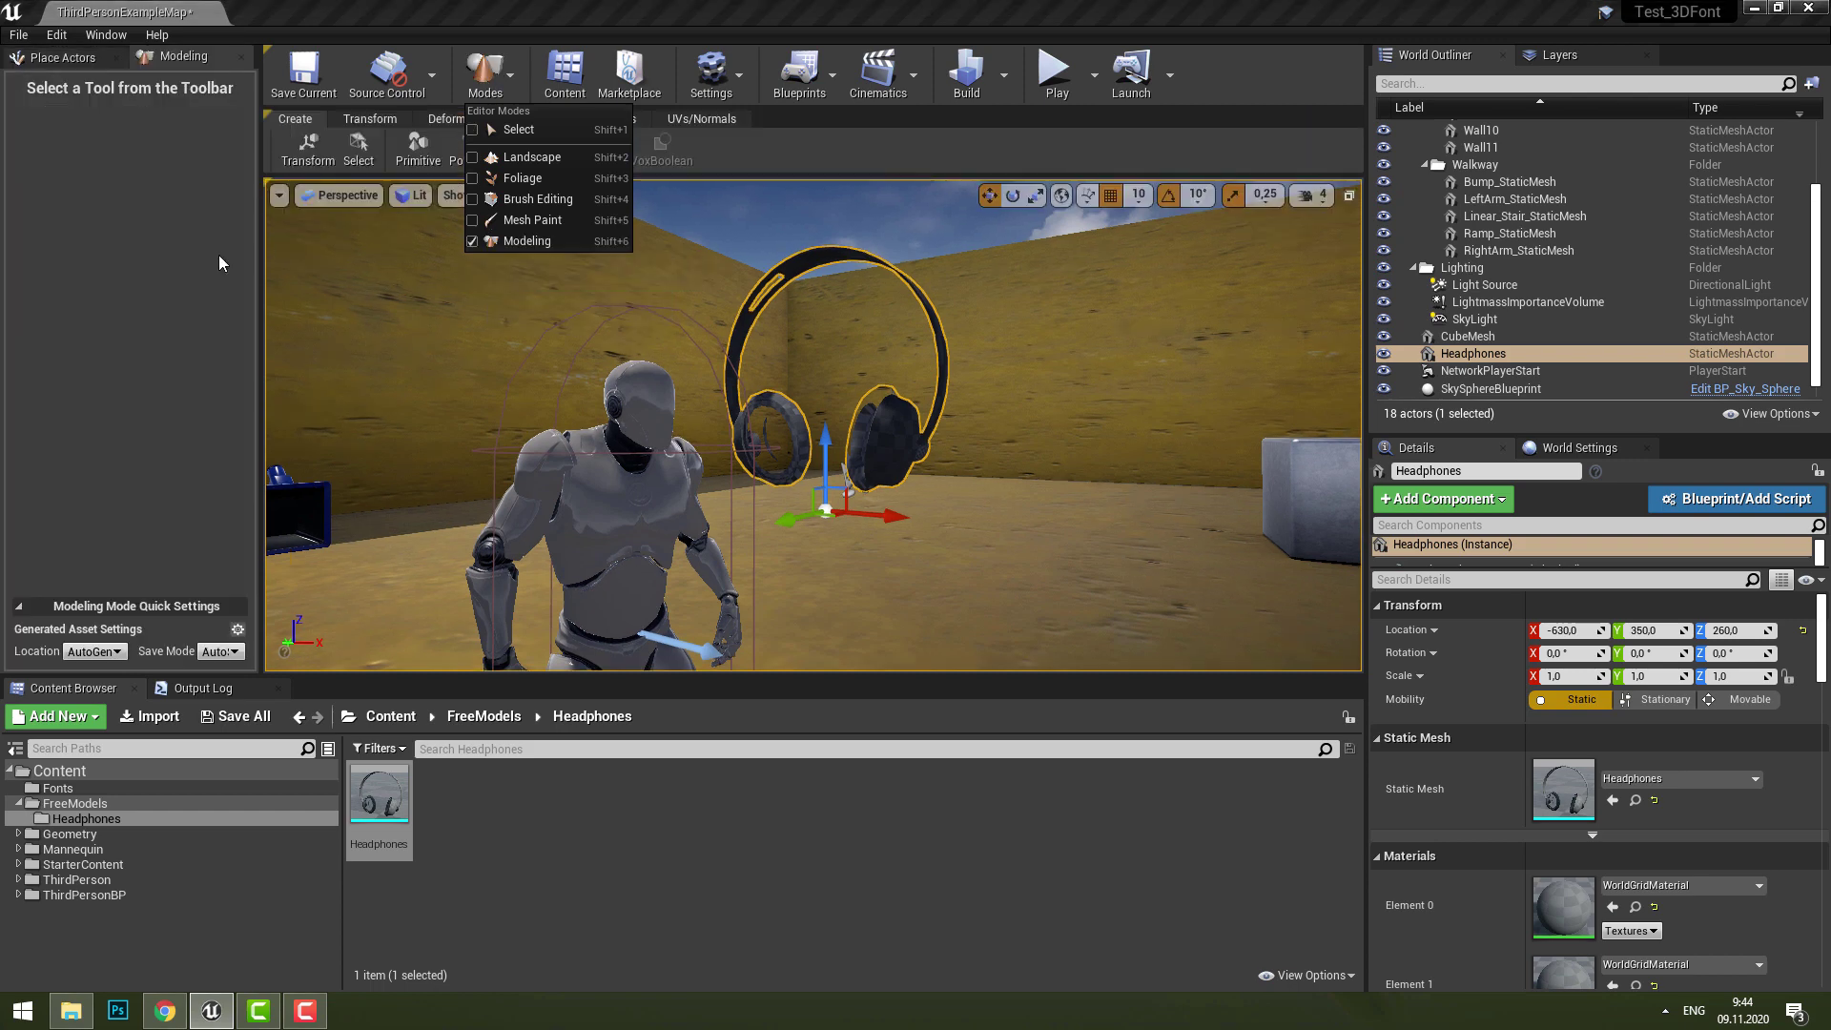
click(193, 247)
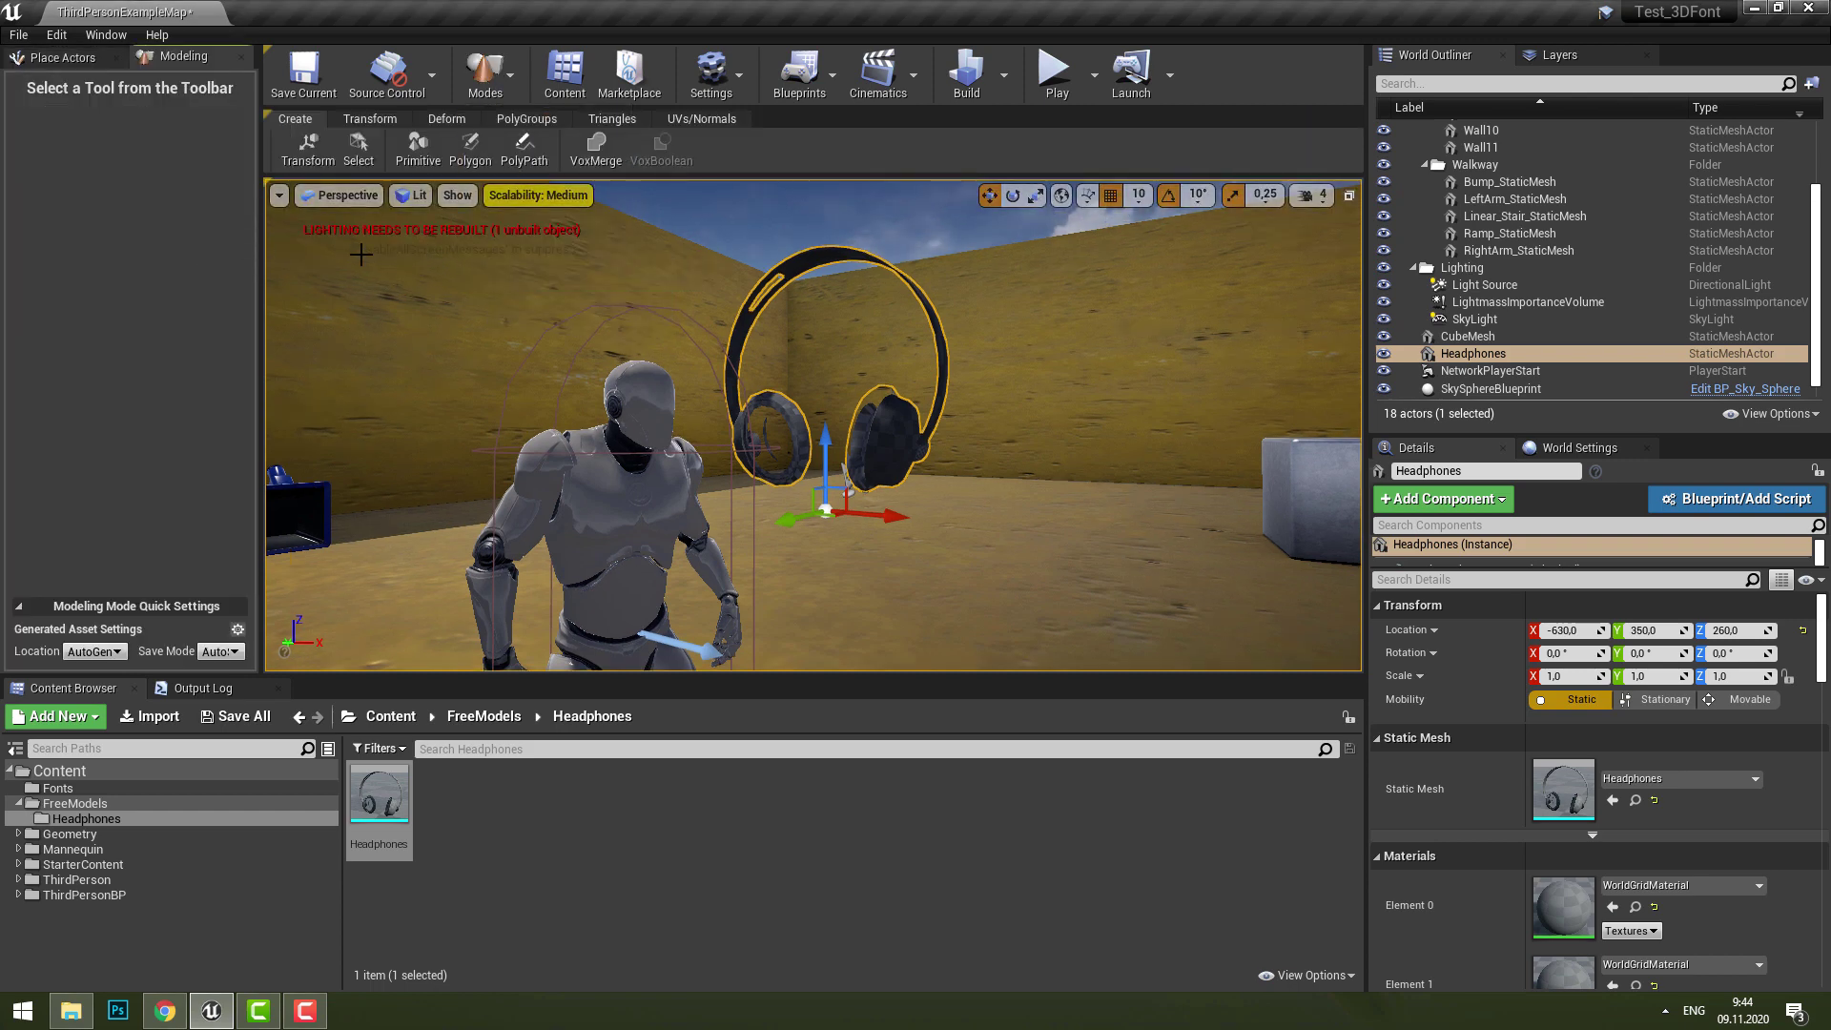
Scale the headphones uniformly to about 0.605 with the Modeling Transform tool
click(306, 148)
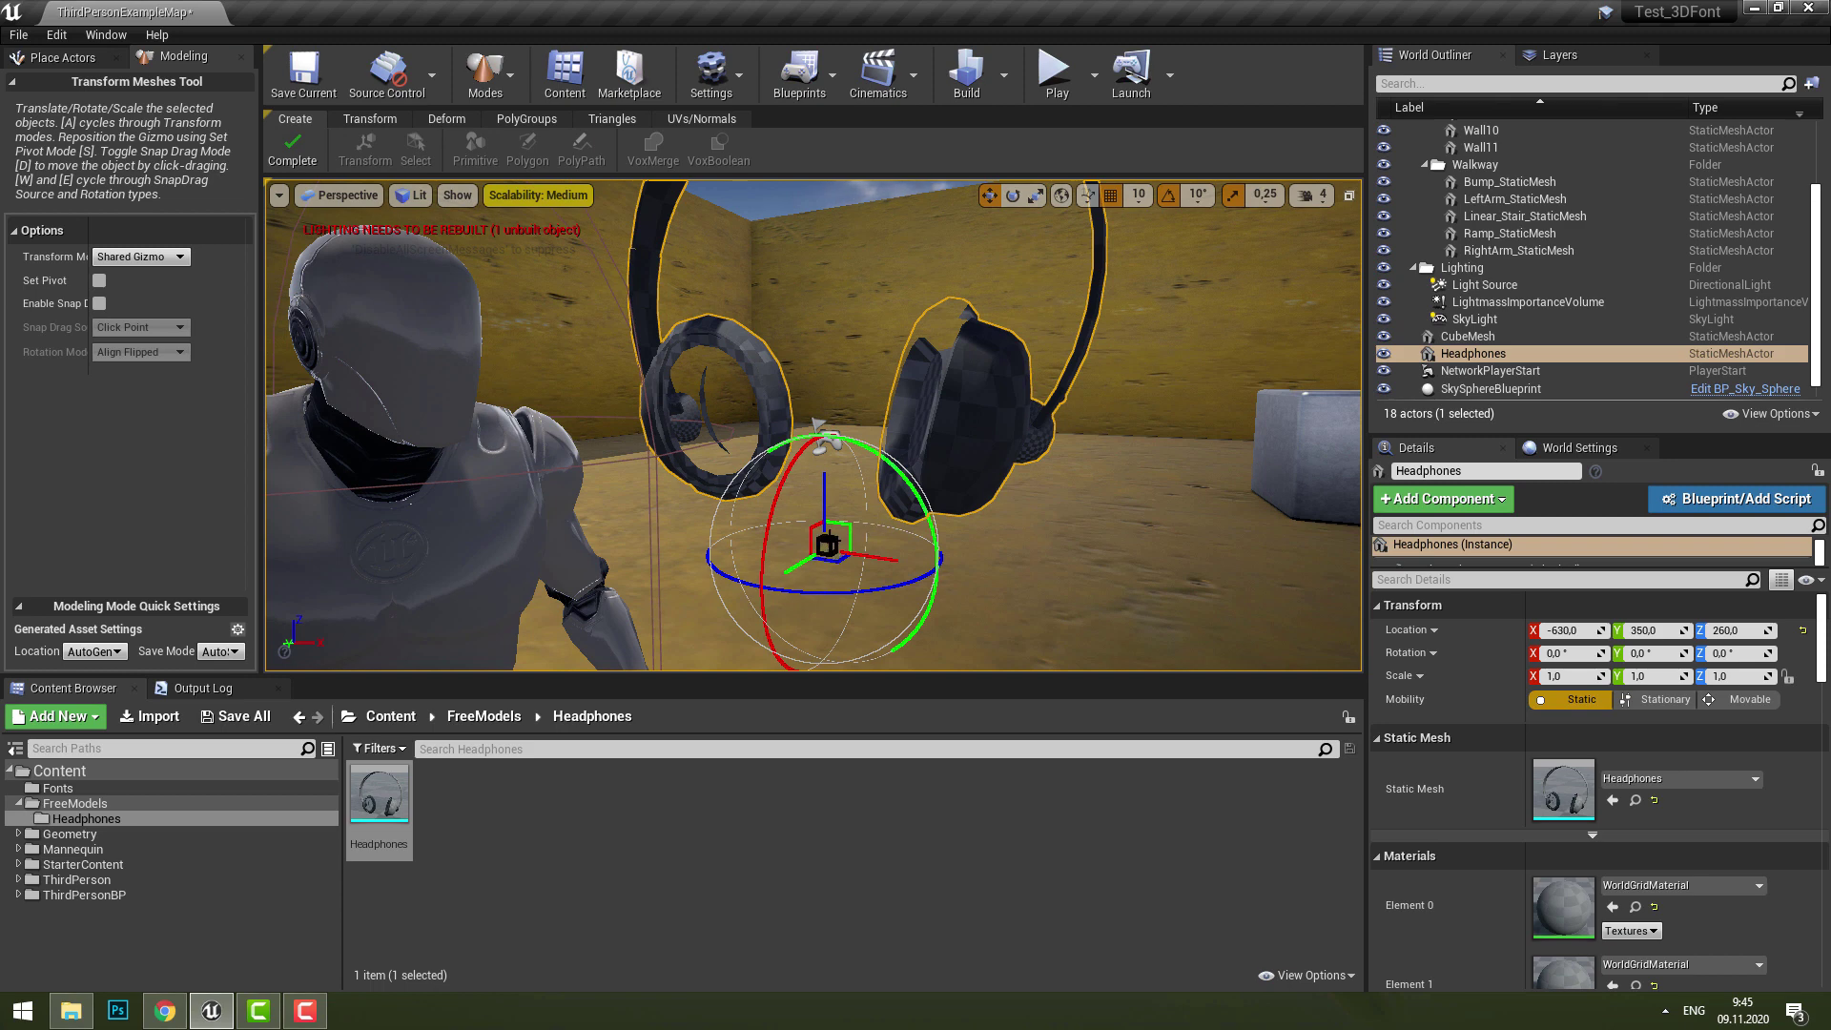
drag(826, 543, 744, 555)
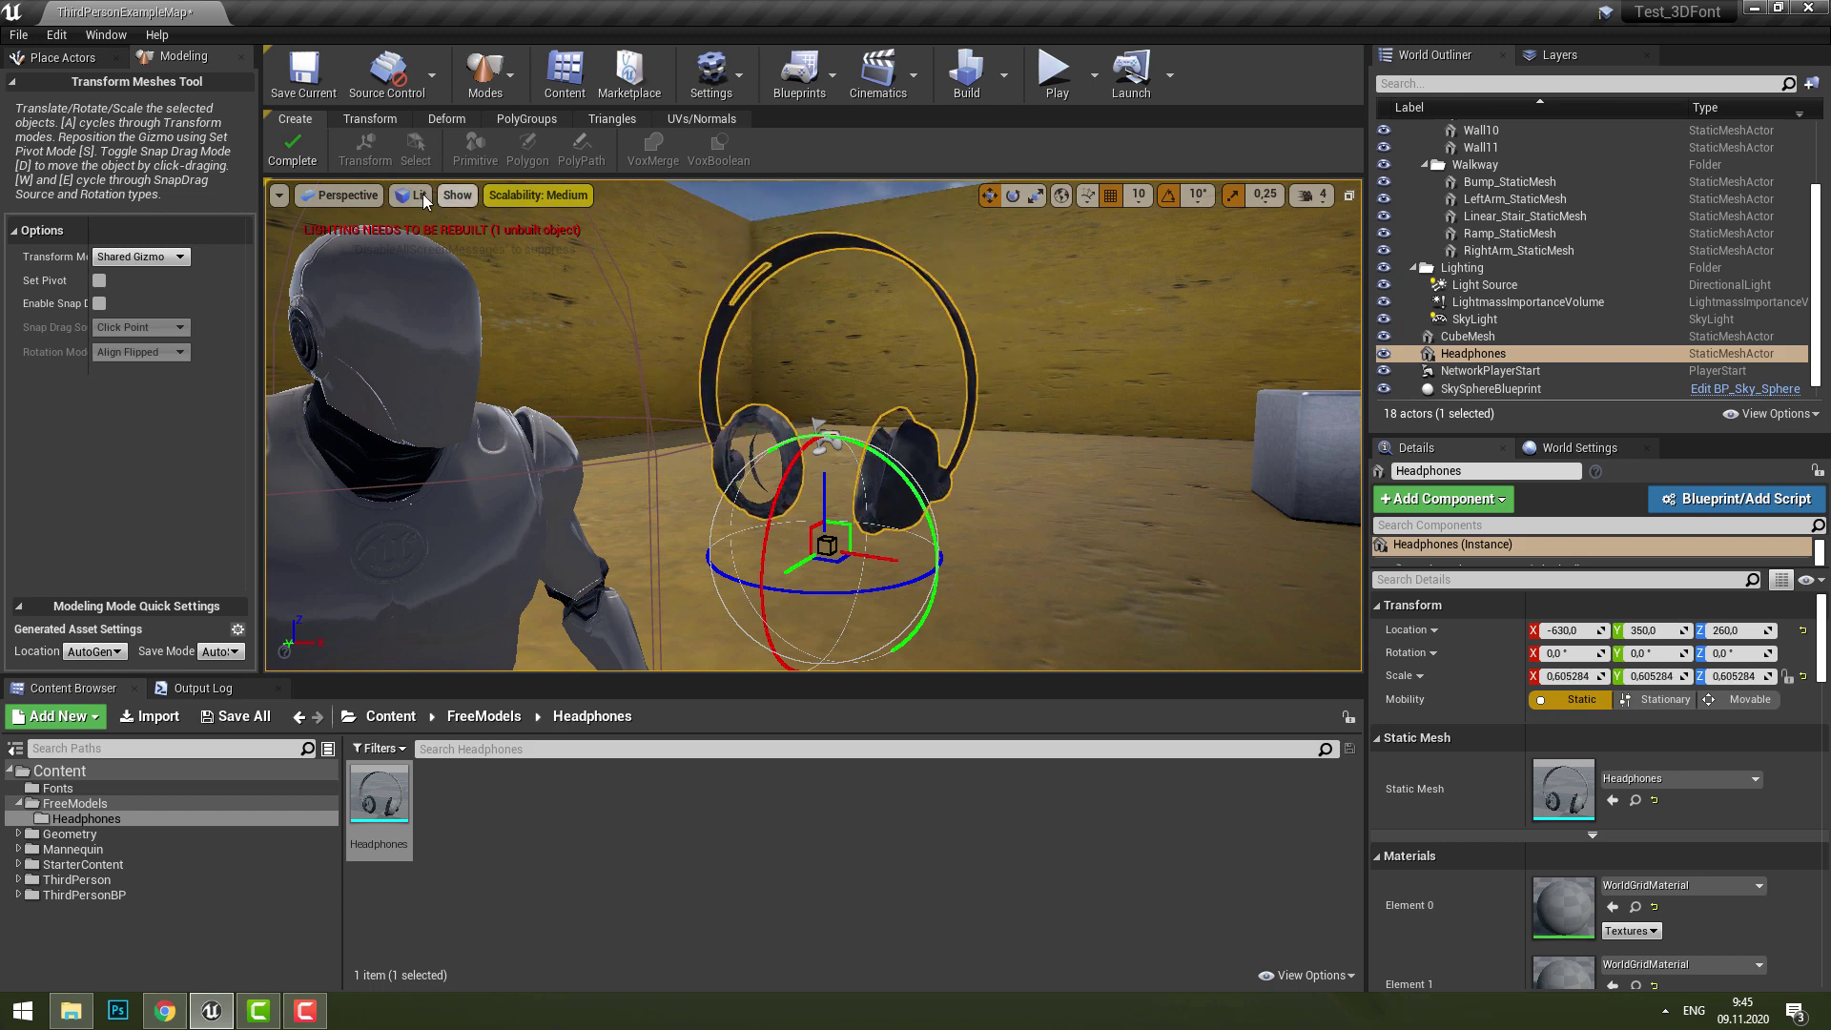
click(306, 162)
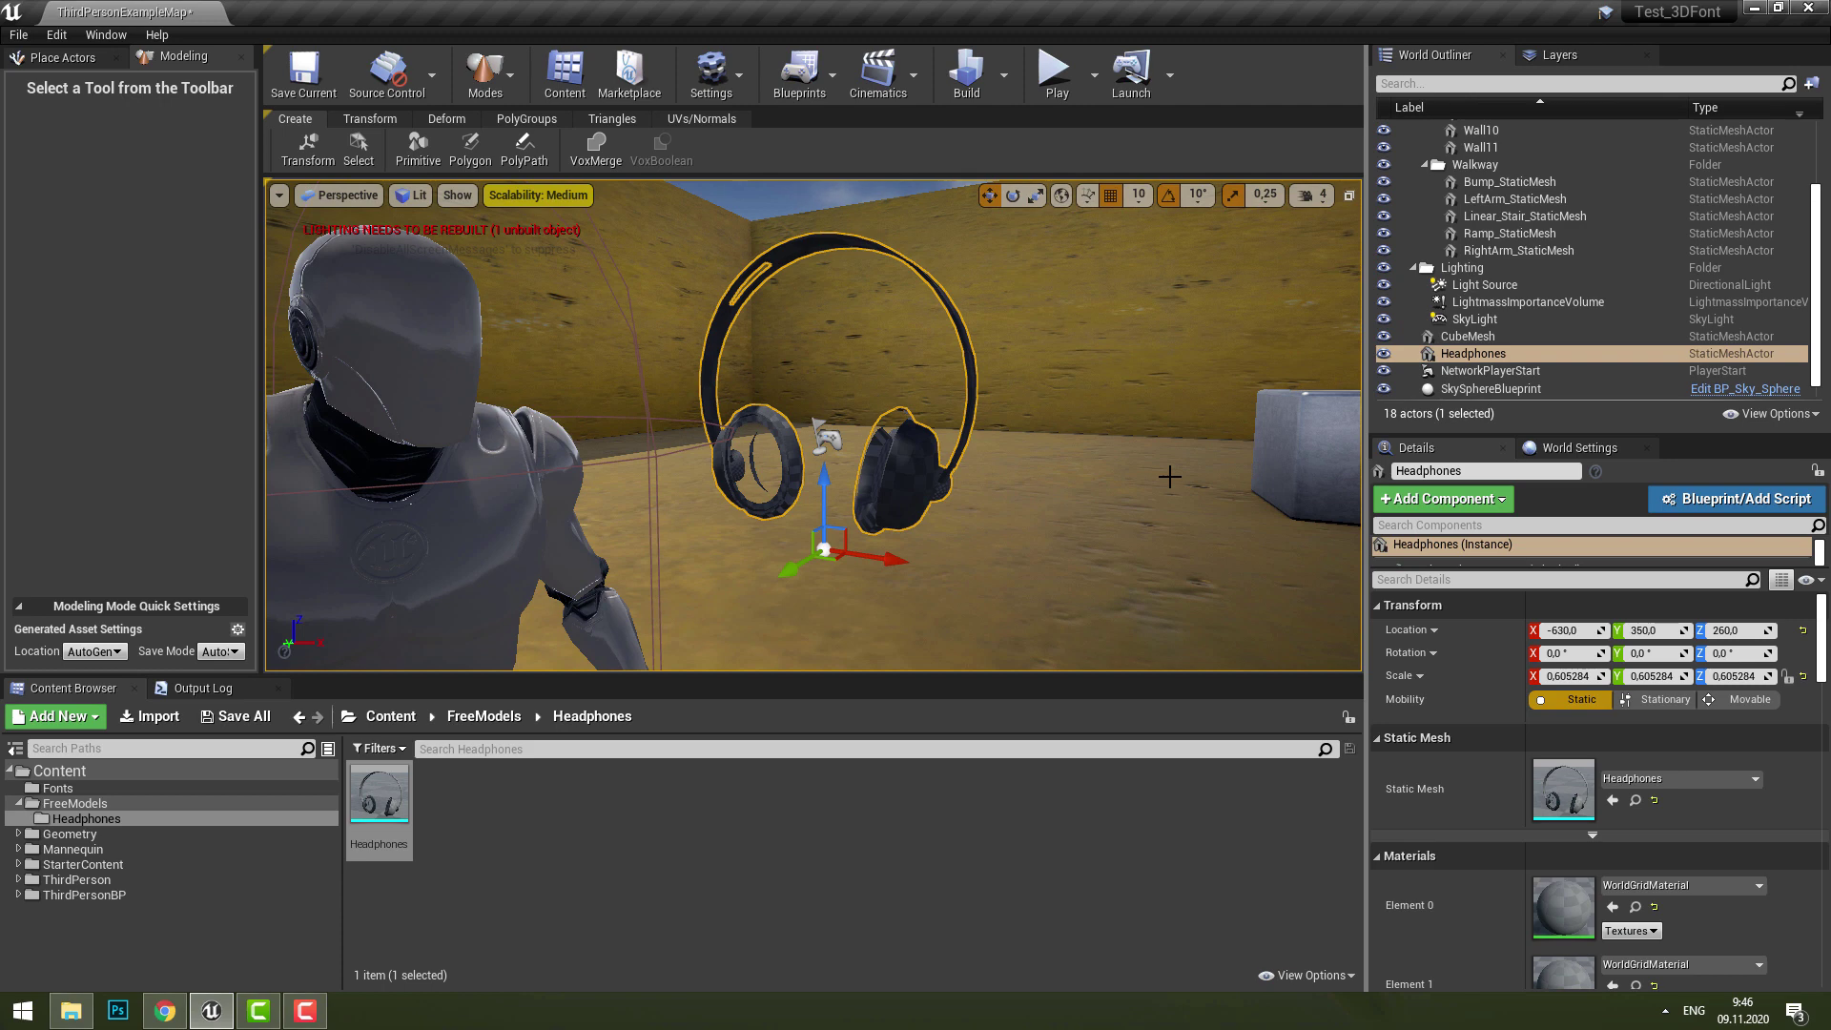
Move the headphones' pivot to the headband top with Edit Pivot, leaving Z at 293.59
click(383, 121)
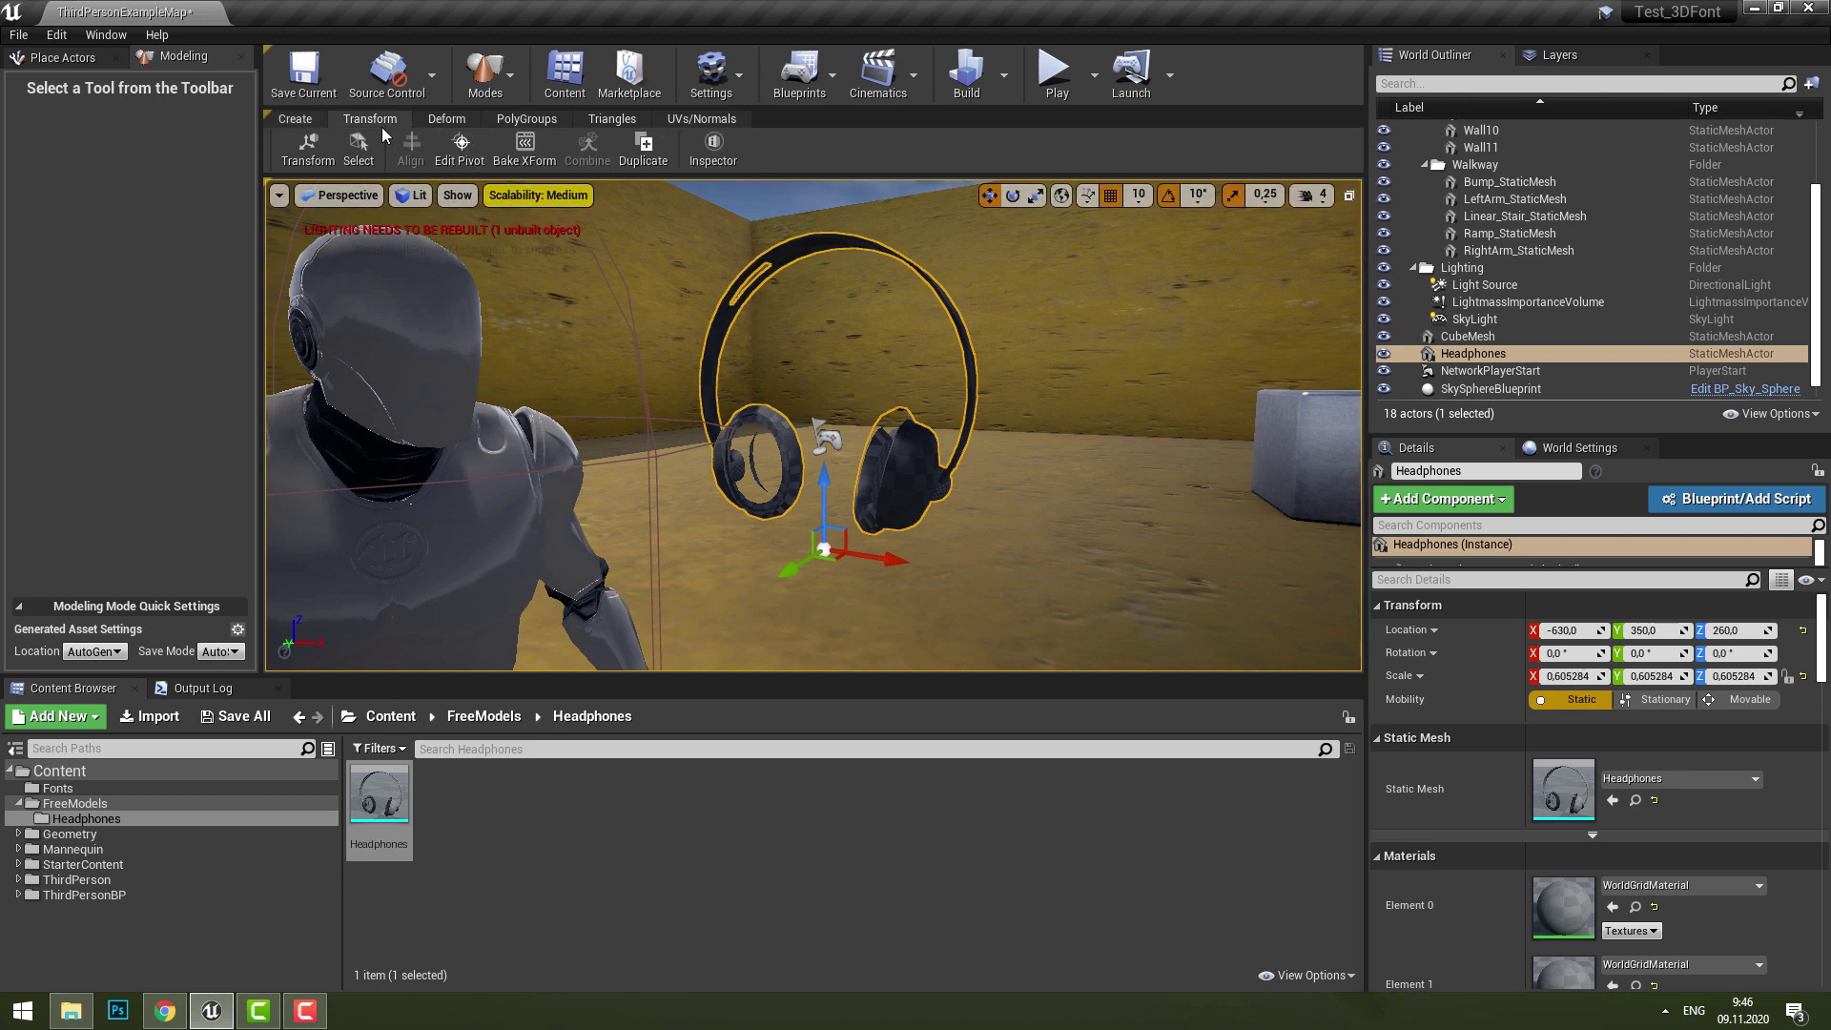
click(460, 145)
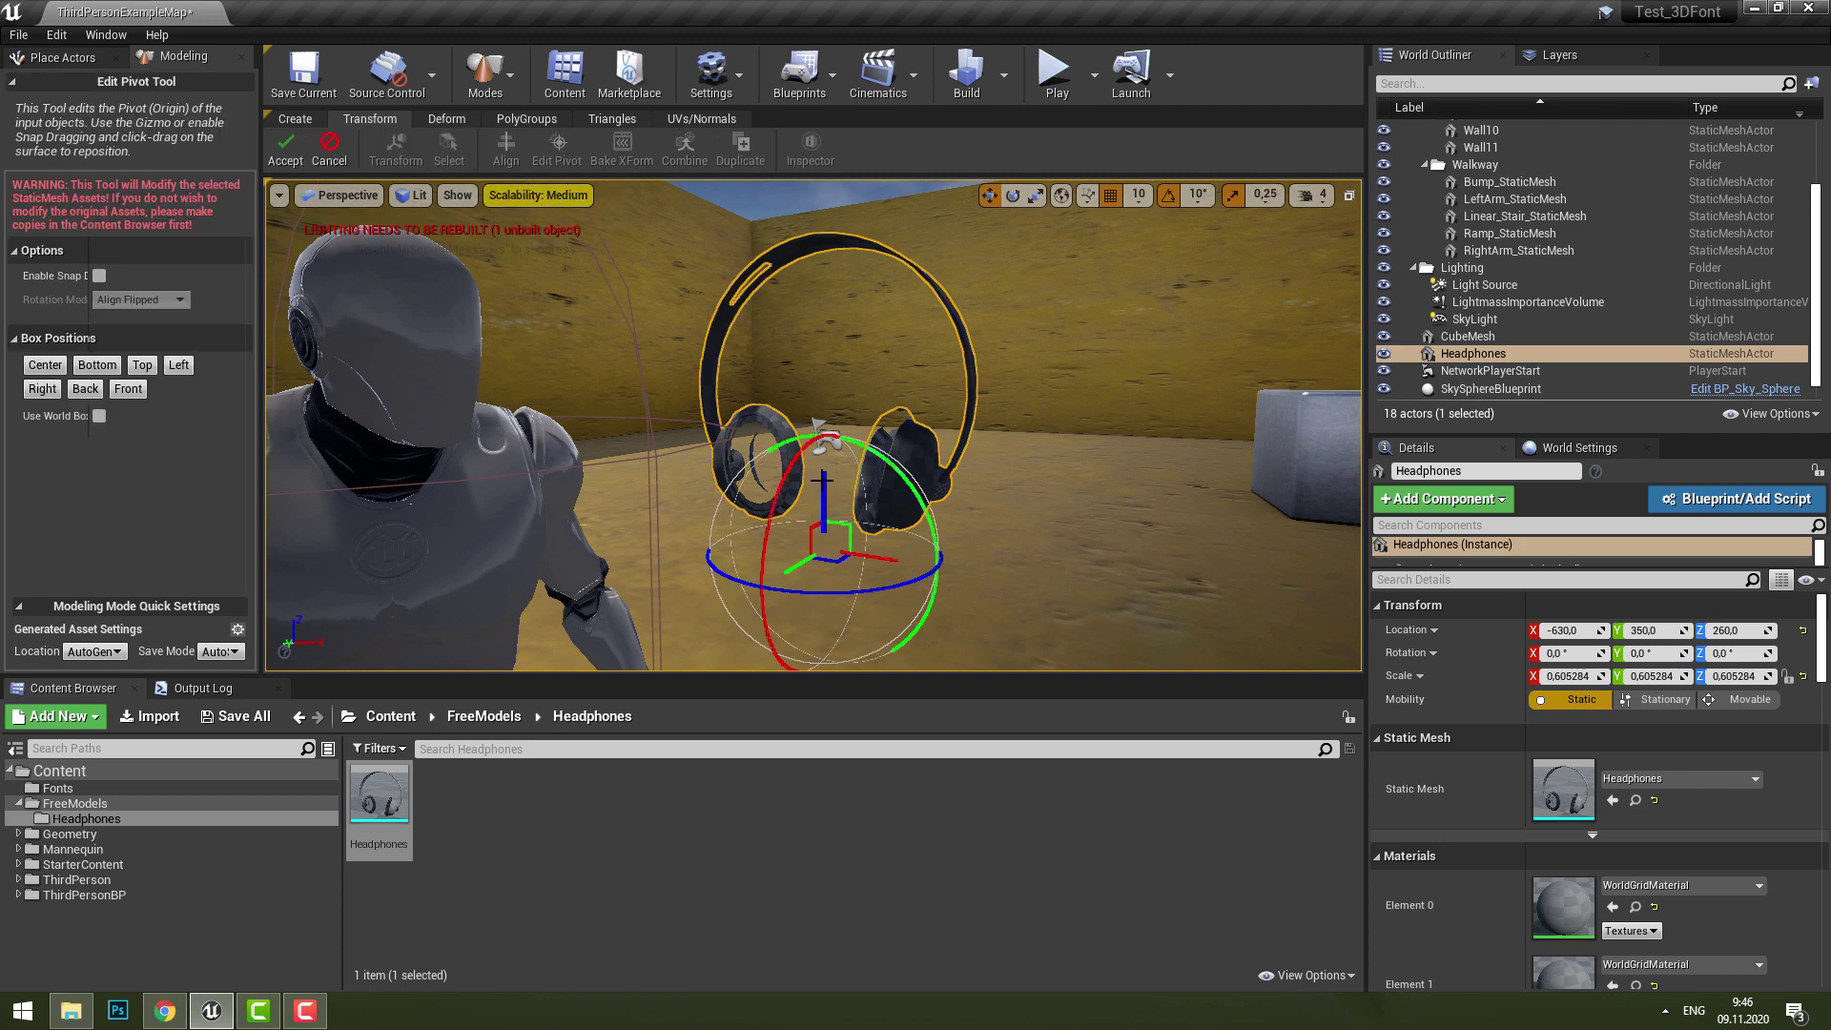
drag(820, 466, 842, 270)
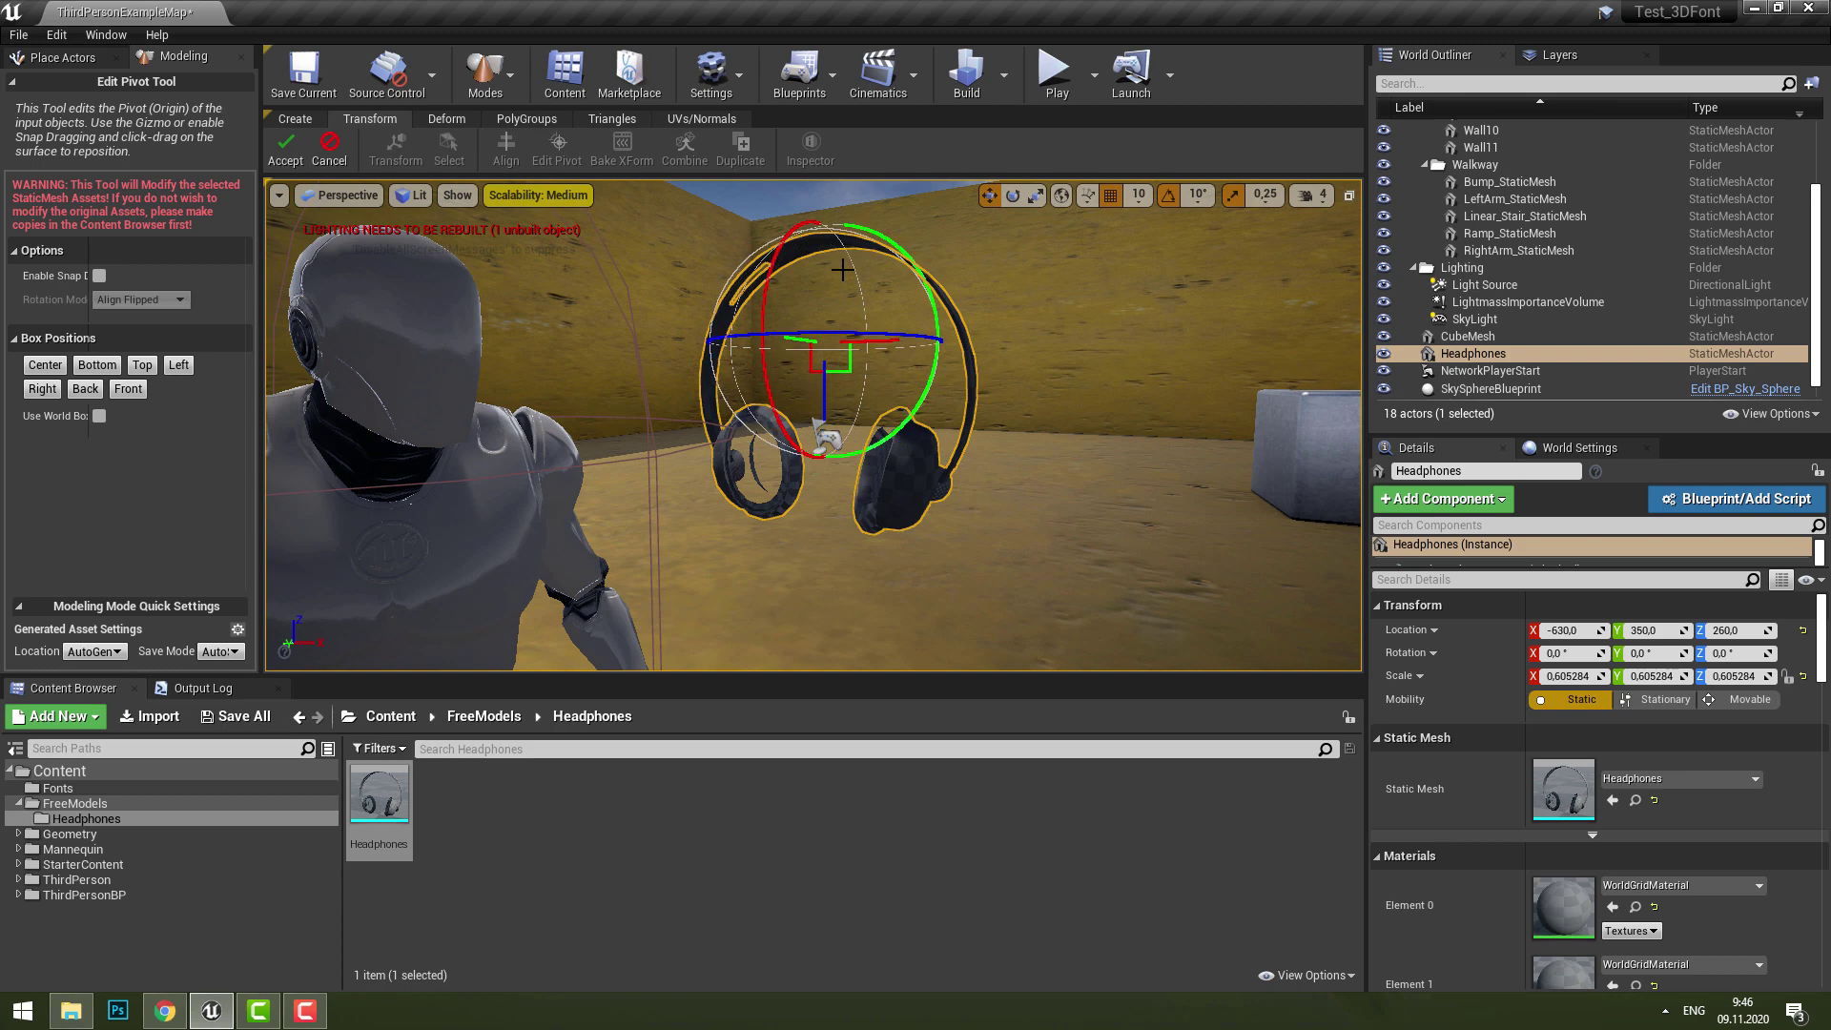
click(285, 150)
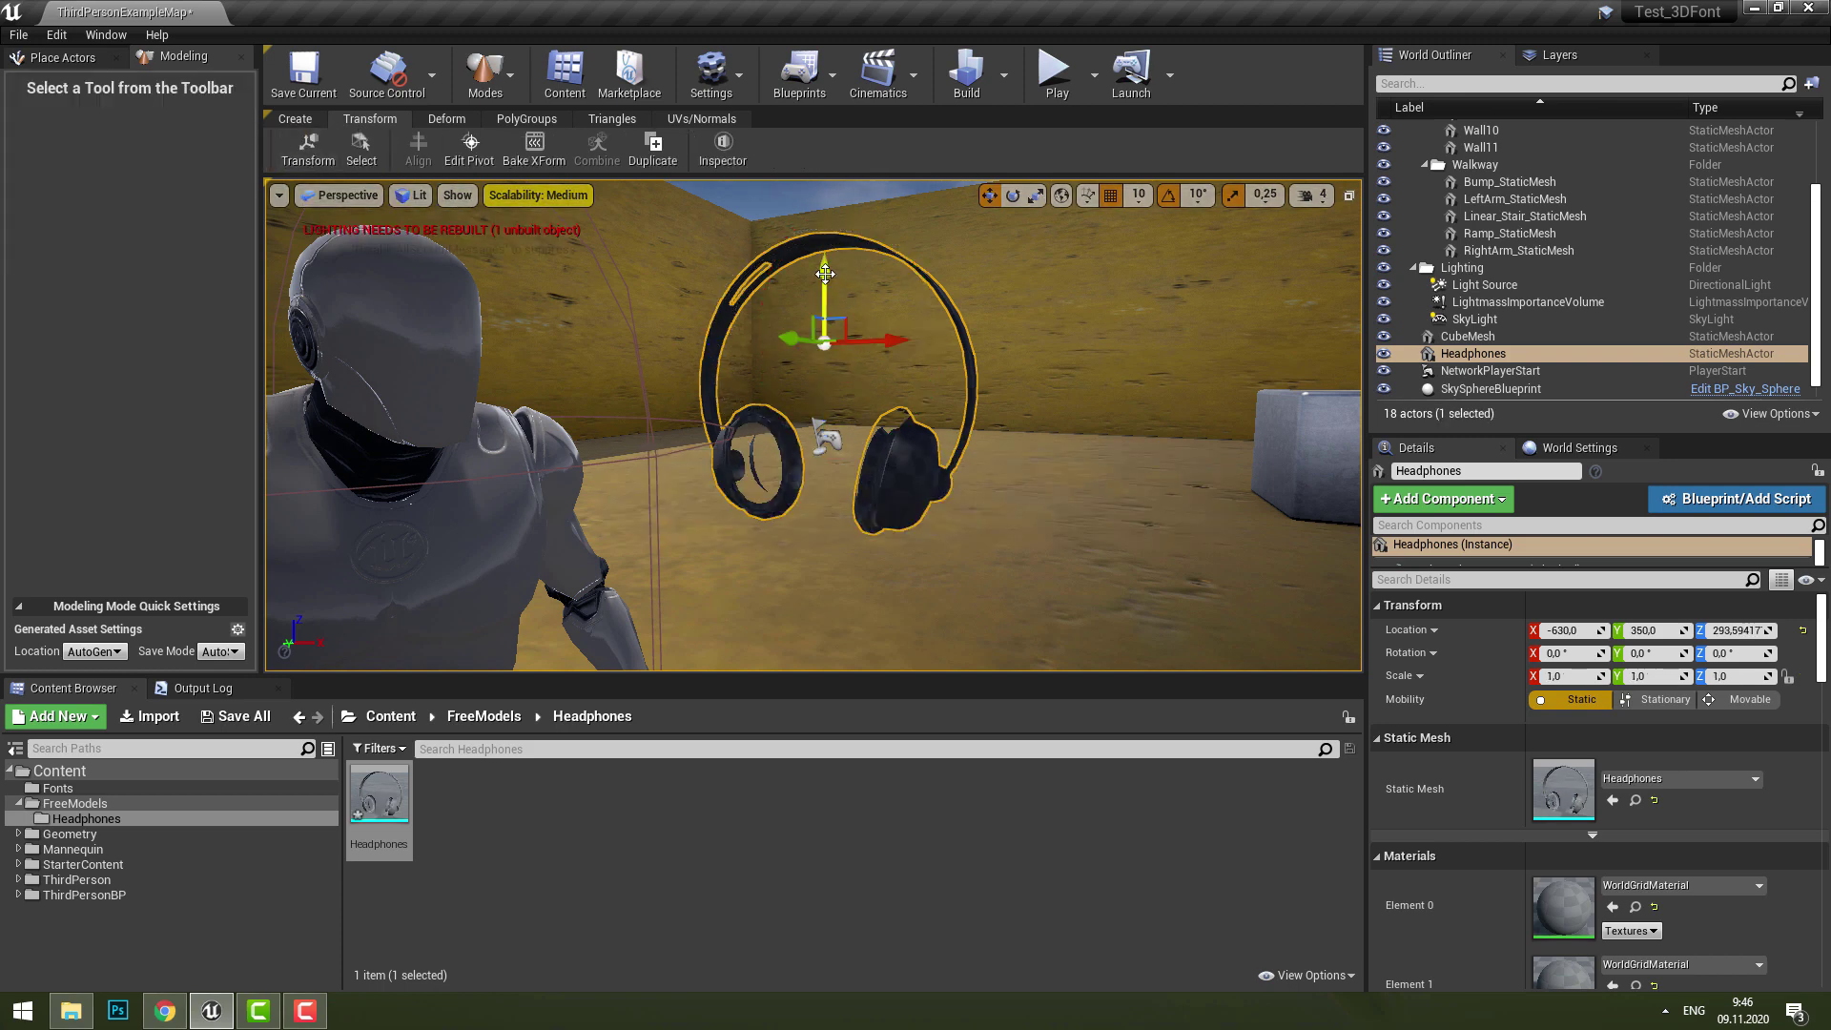
mouse_move(825, 275)
mouse_down()
mouse_move(825, 335)
mouse_move(823, 276)
mouse_up()
drag(877, 341, 876, 345)
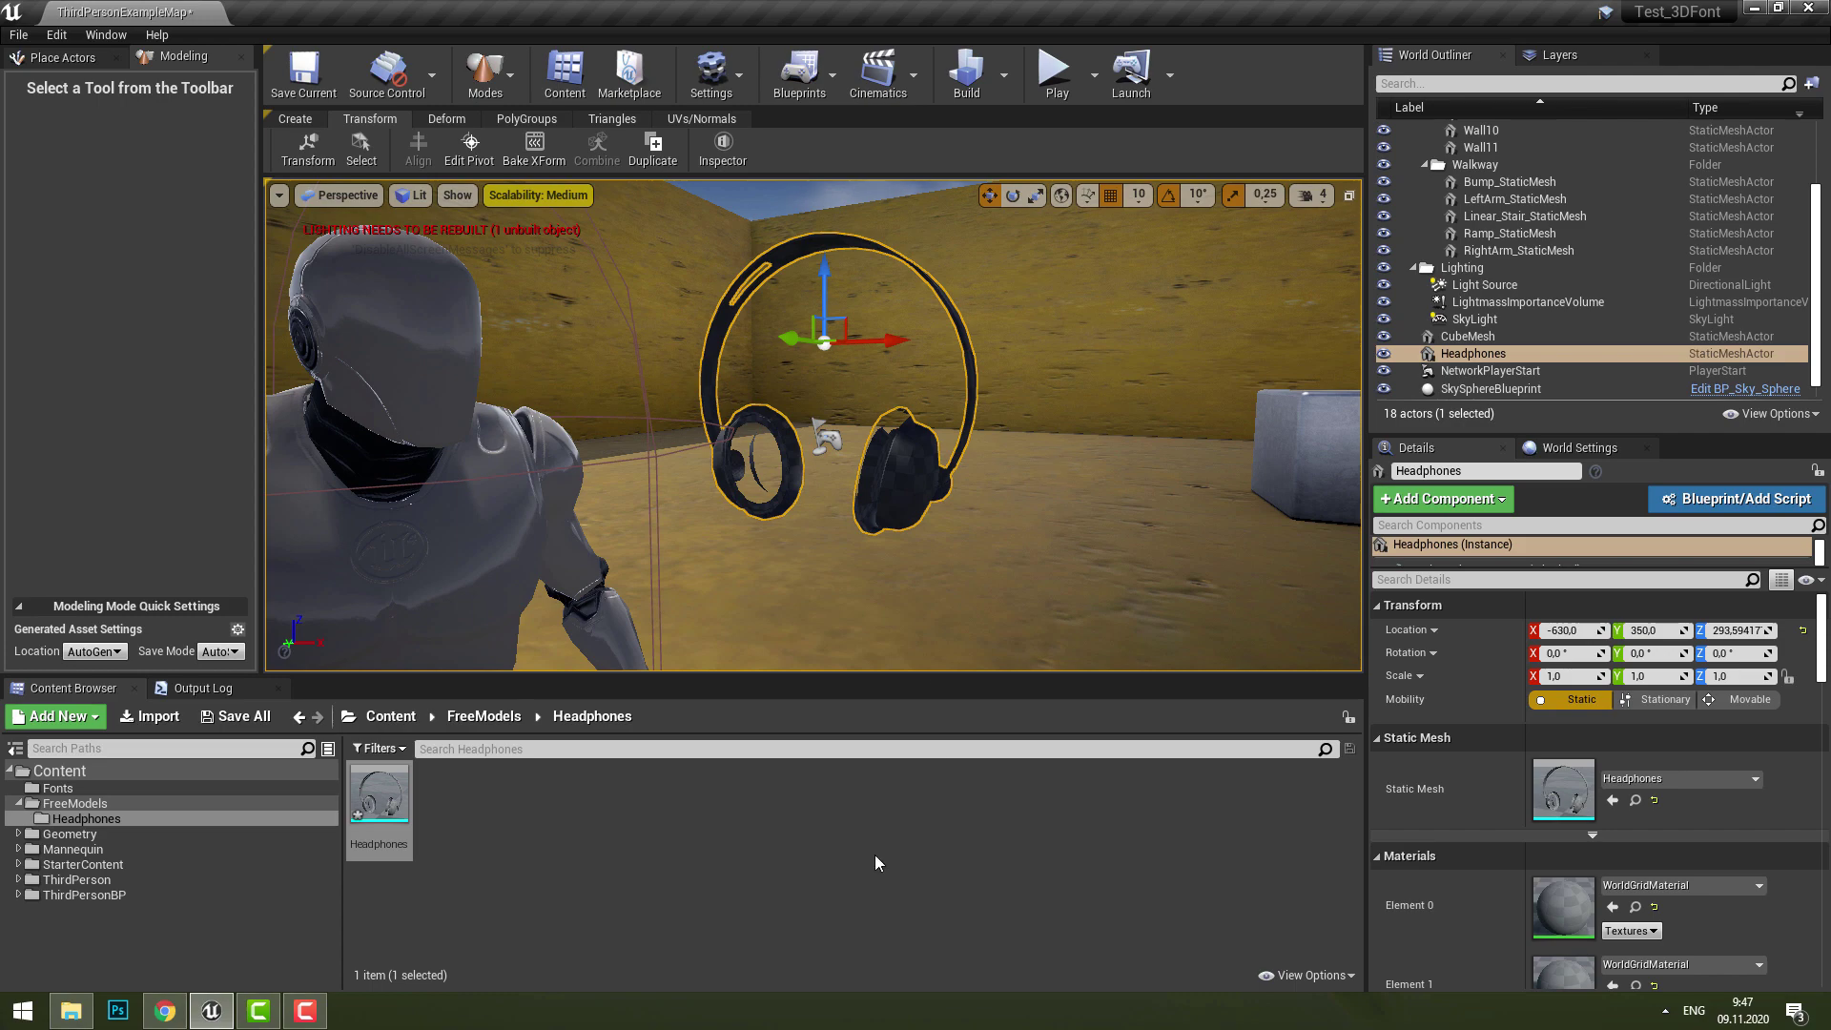
Open the Headphones asset in the Static Mesh Editor, save it, and return to the level
click(389, 817)
double_click(389, 817)
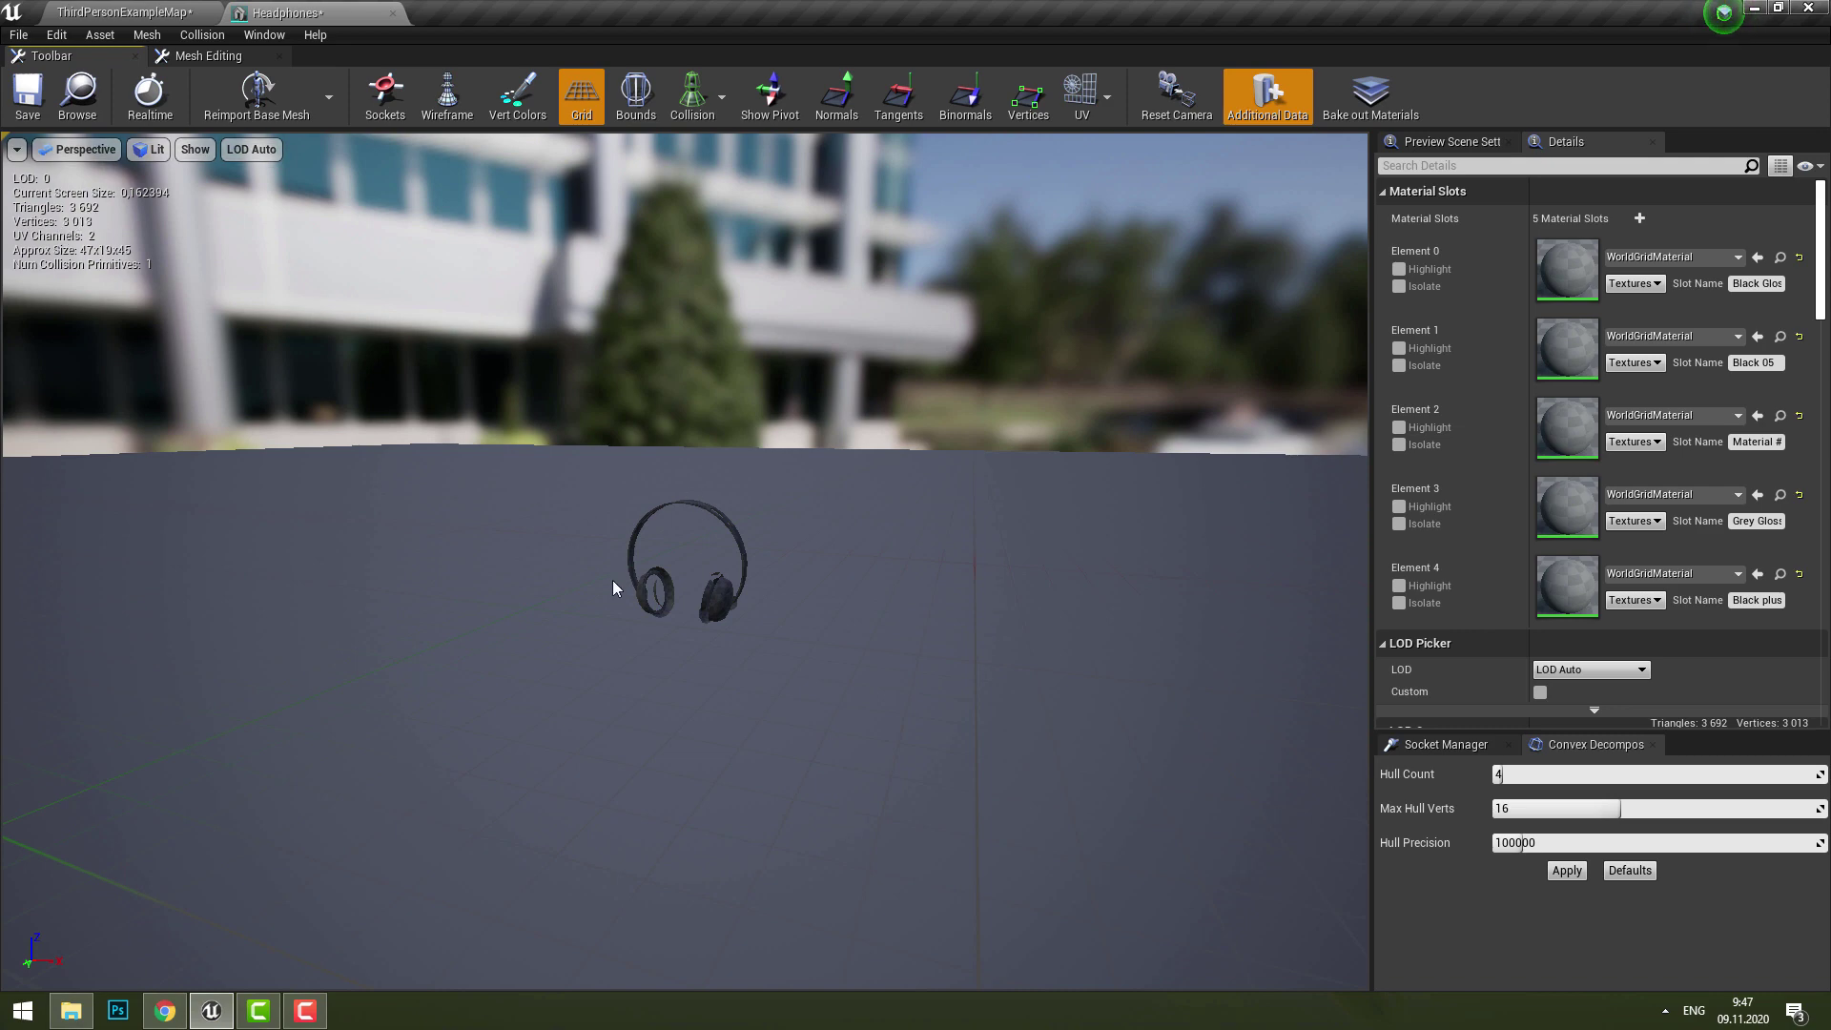
scroll(629, 576, up, 2)
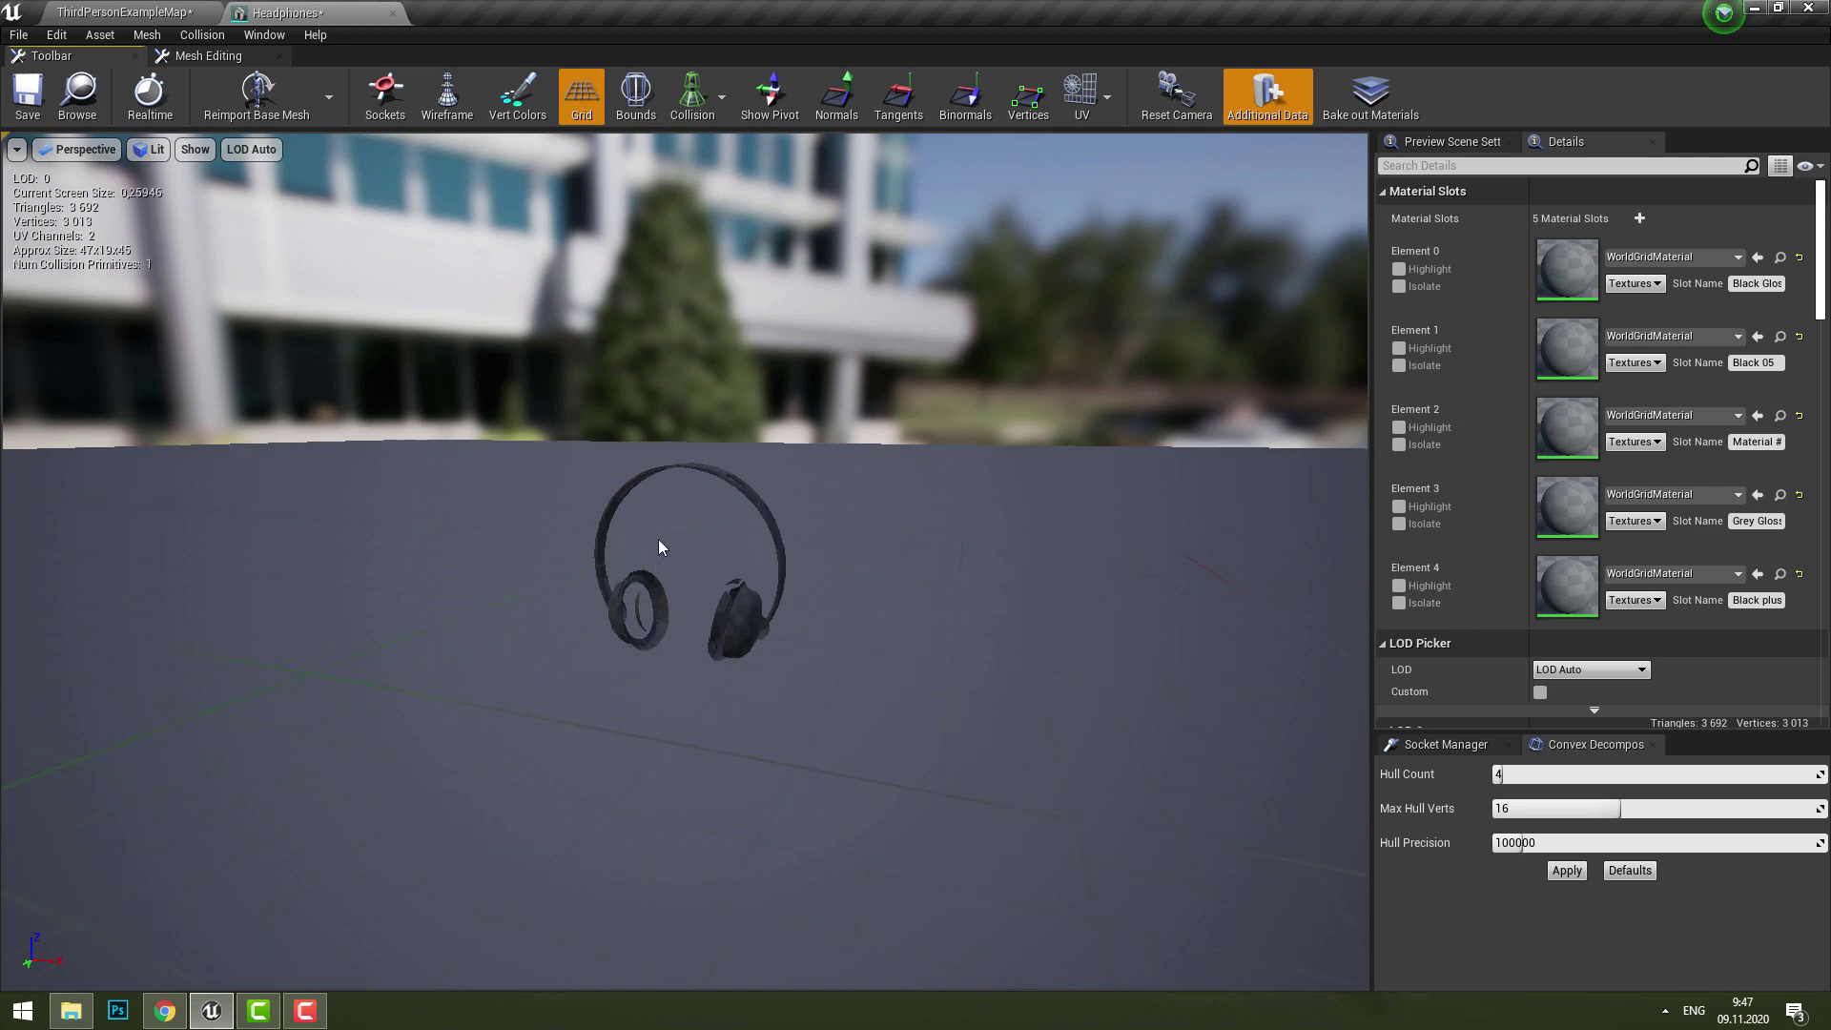
click(28, 95)
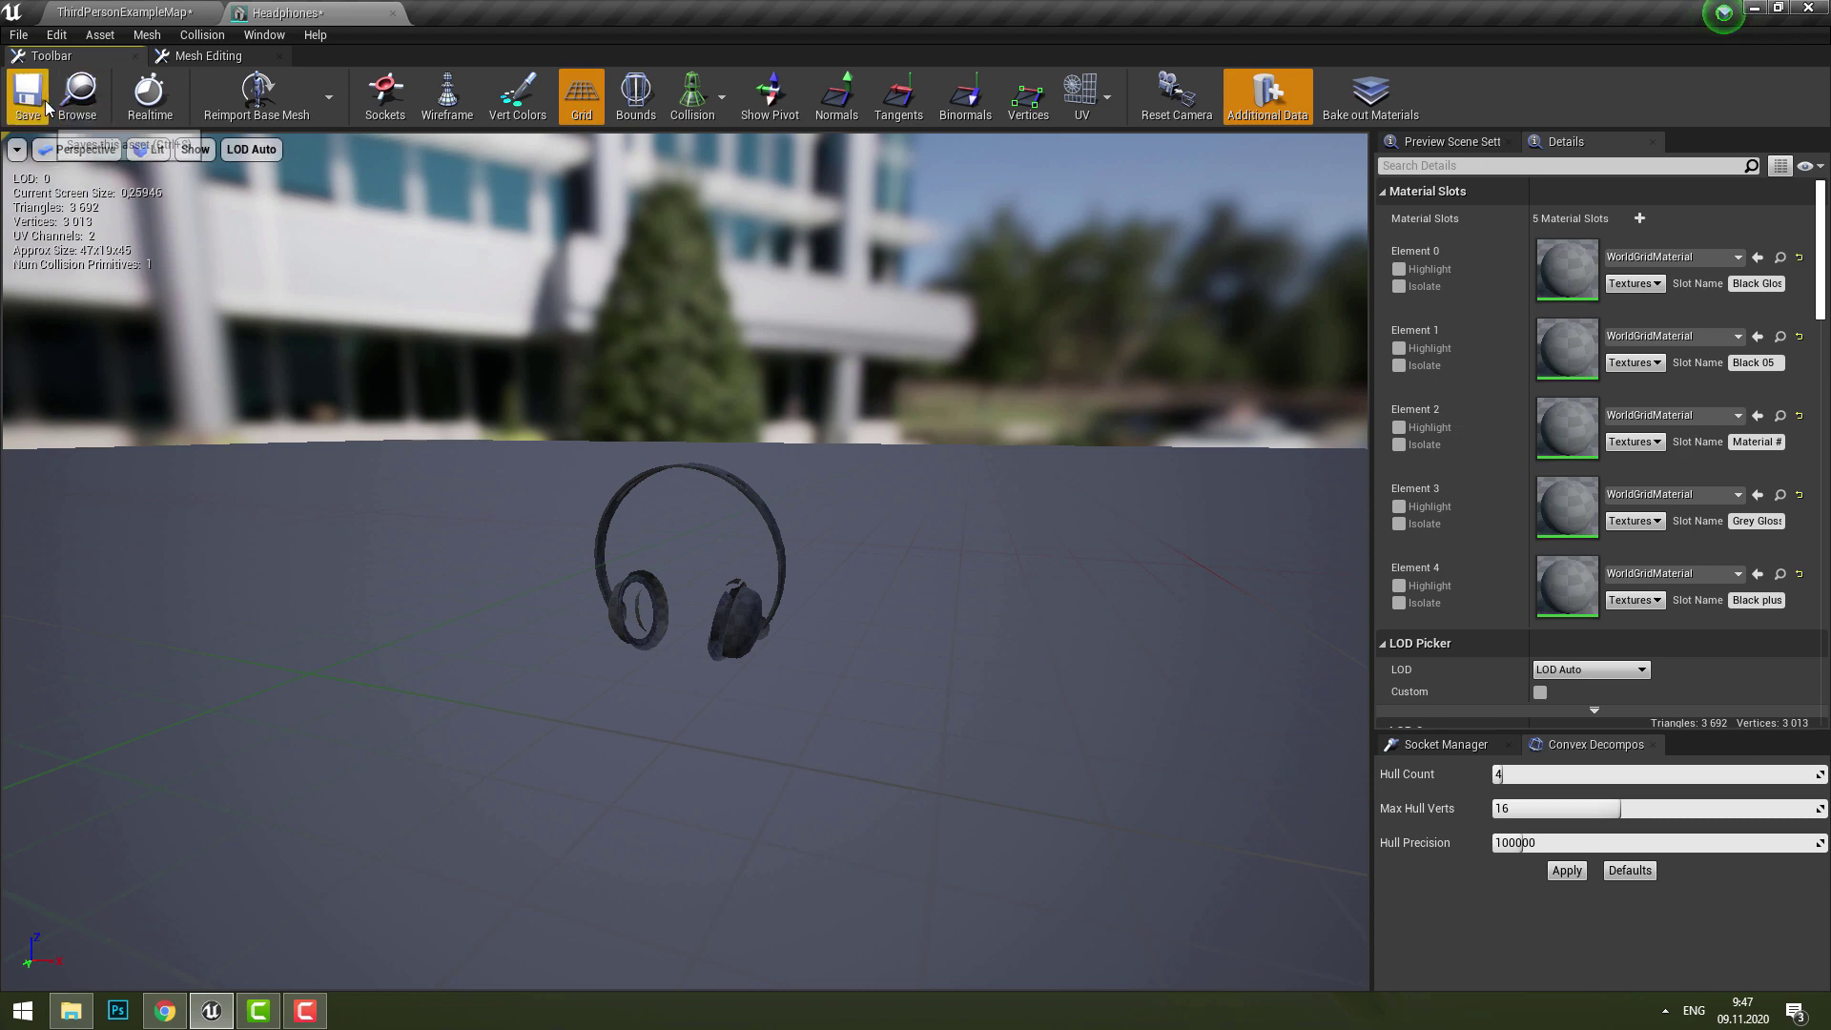
click(78, 95)
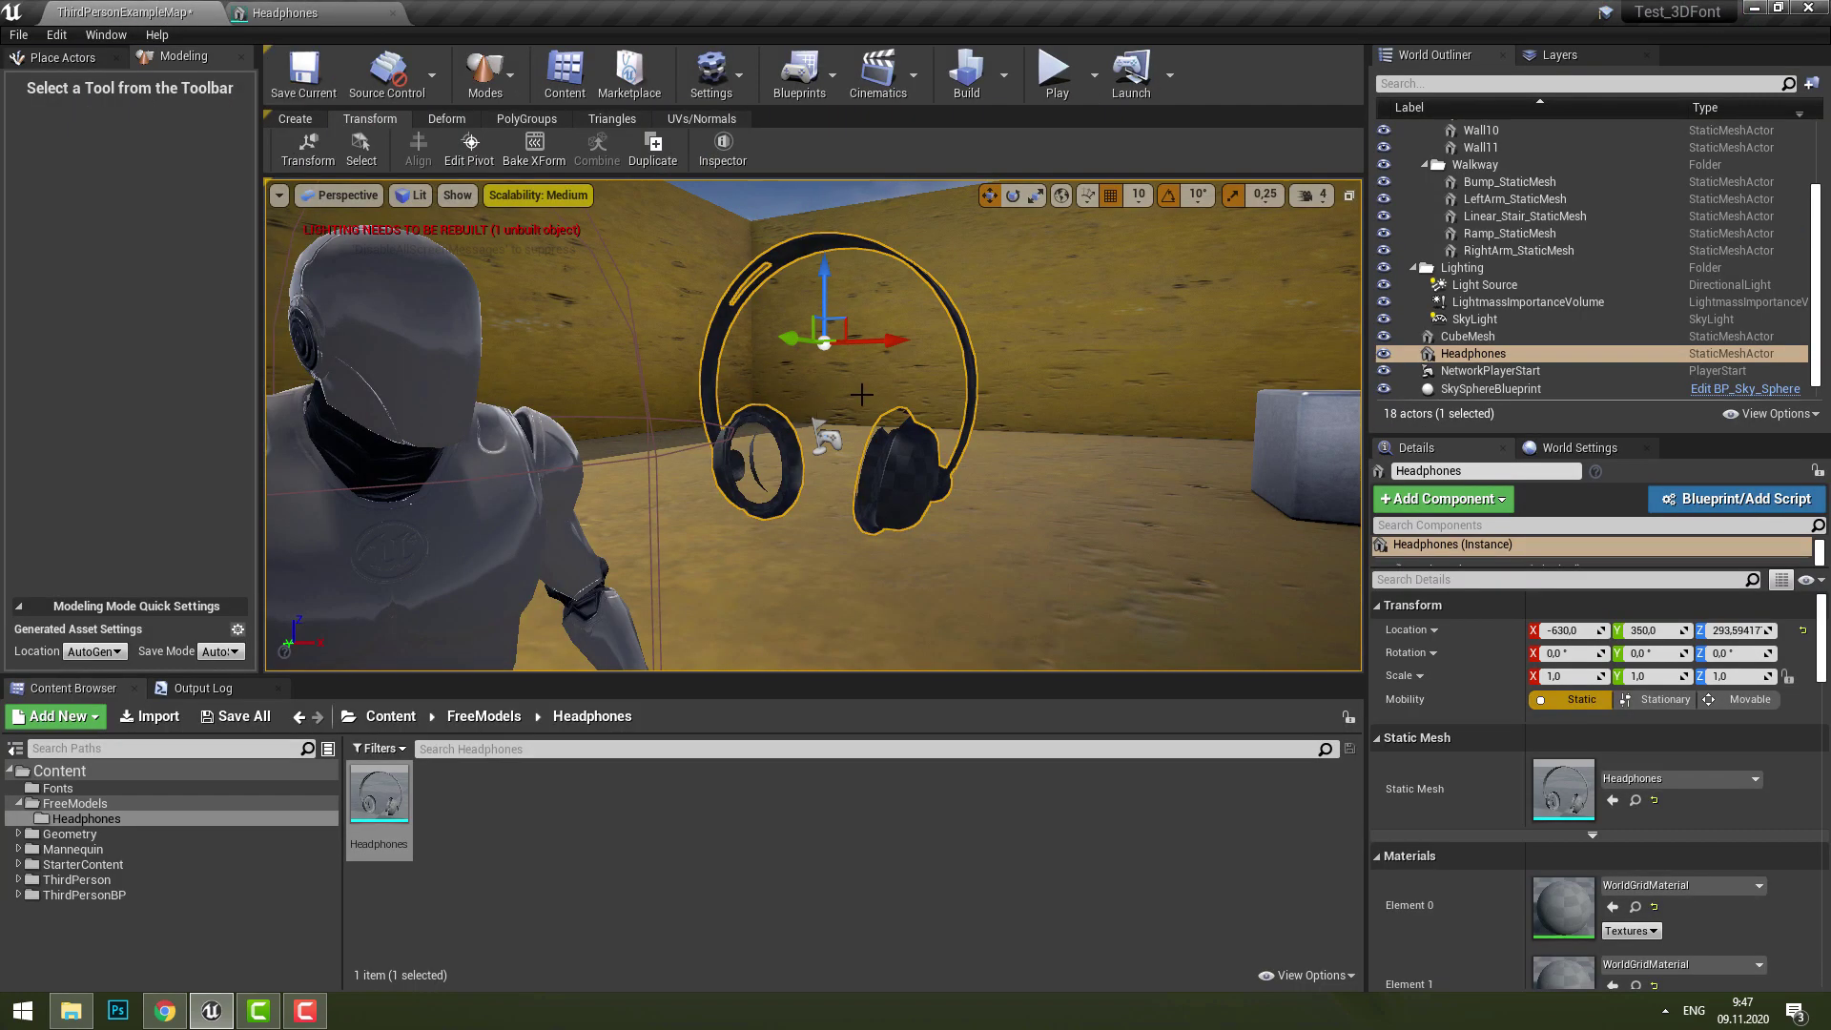
Simplify the Headphones mesh with a 70 percent target, cutting it to about 2,584 triangles
click(615, 121)
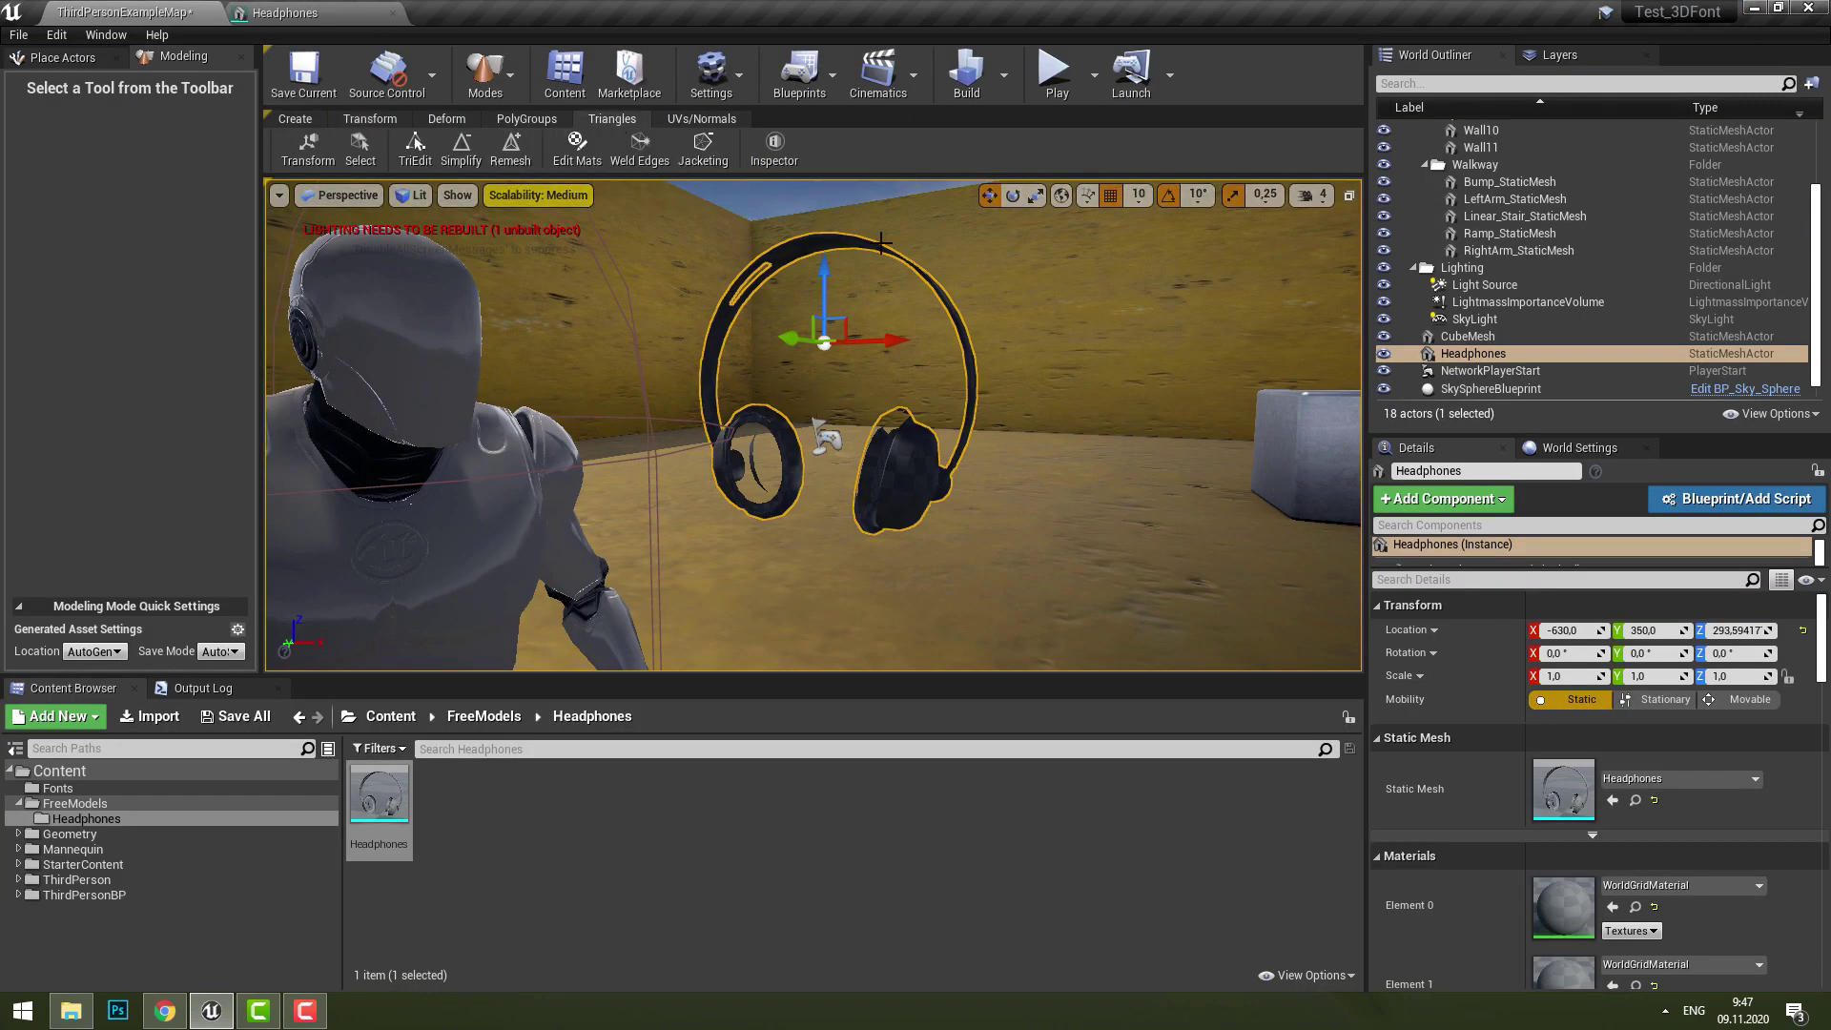
click(461, 152)
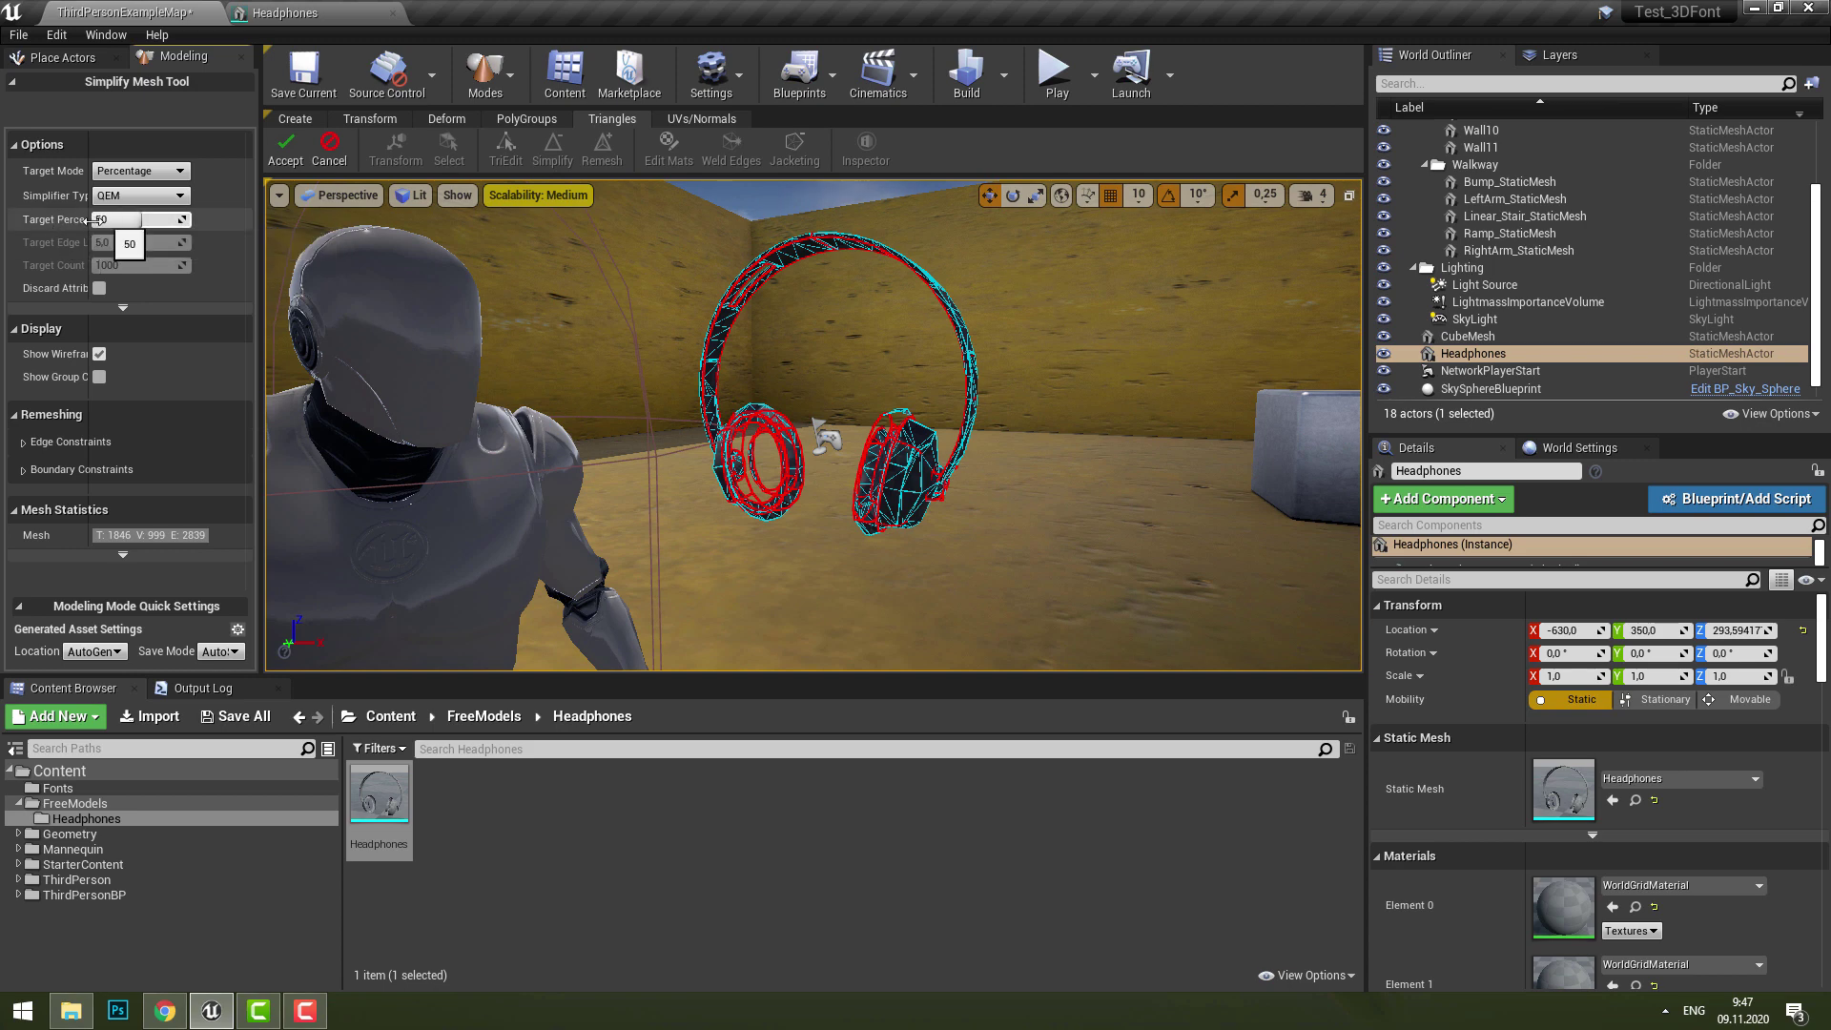
right_drag(876, 420, 849, 400)
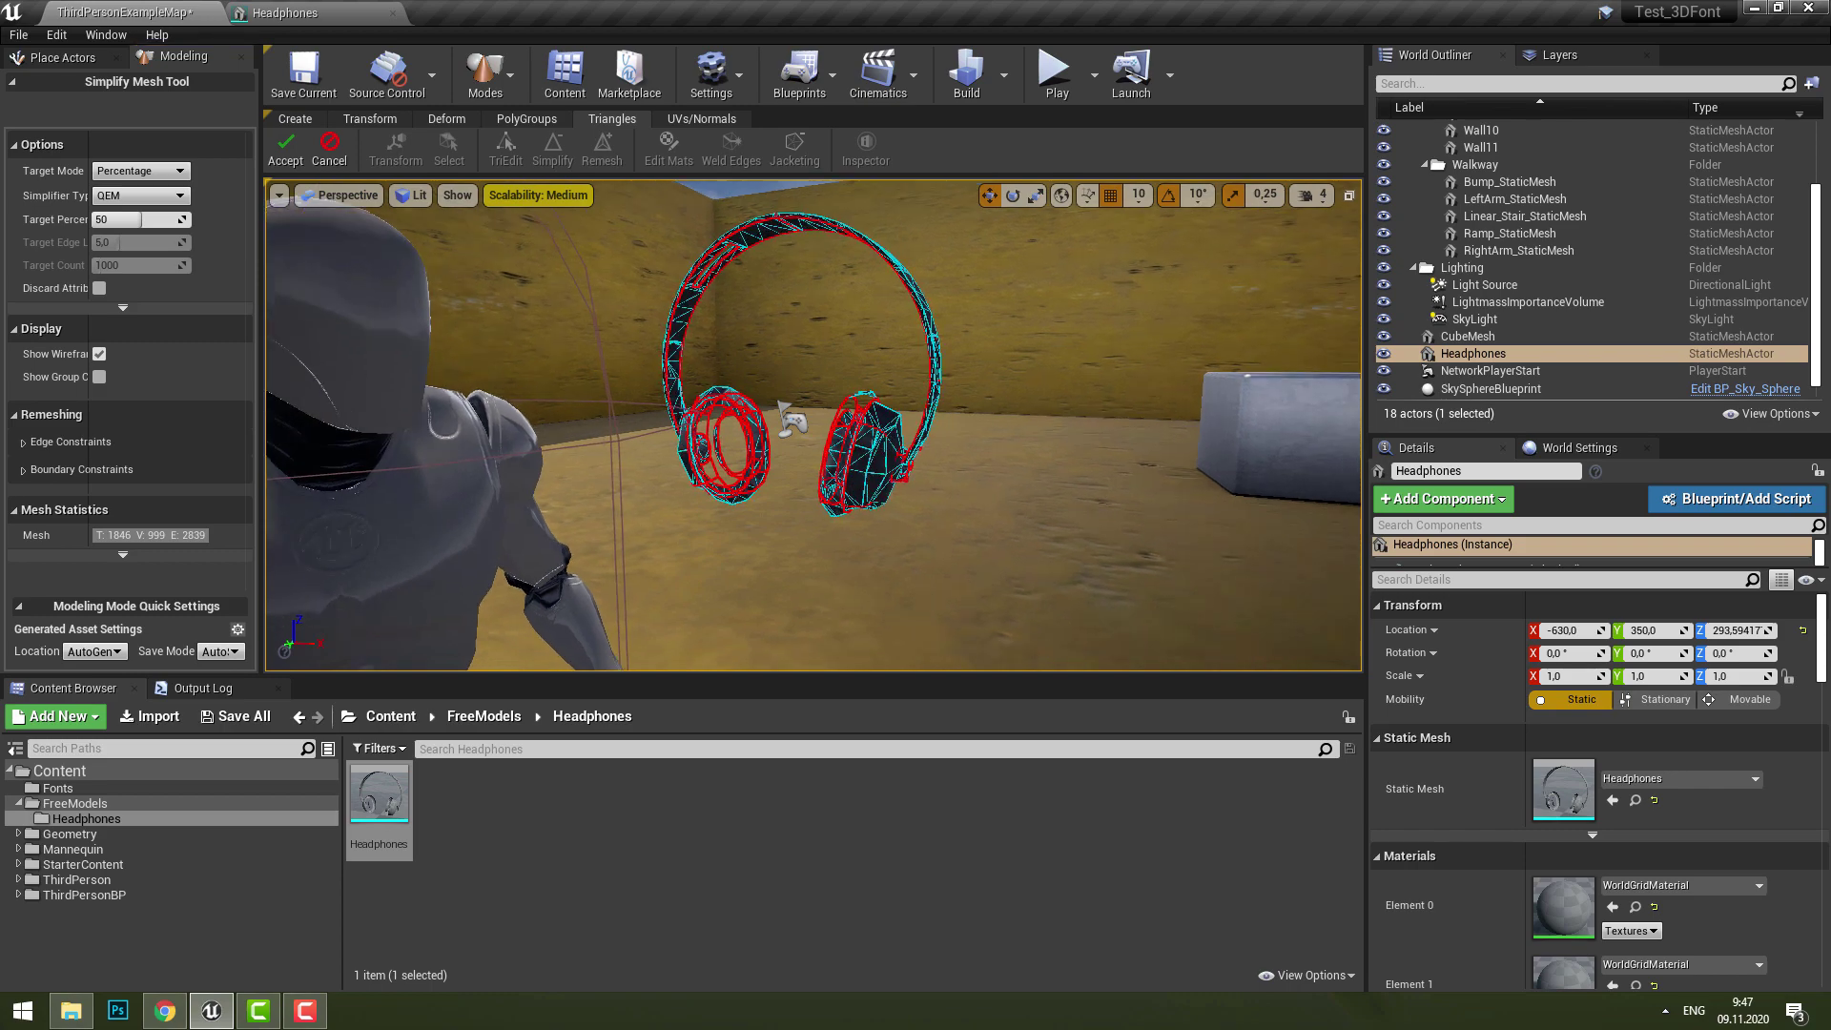
drag(848, 420, 848, 382)
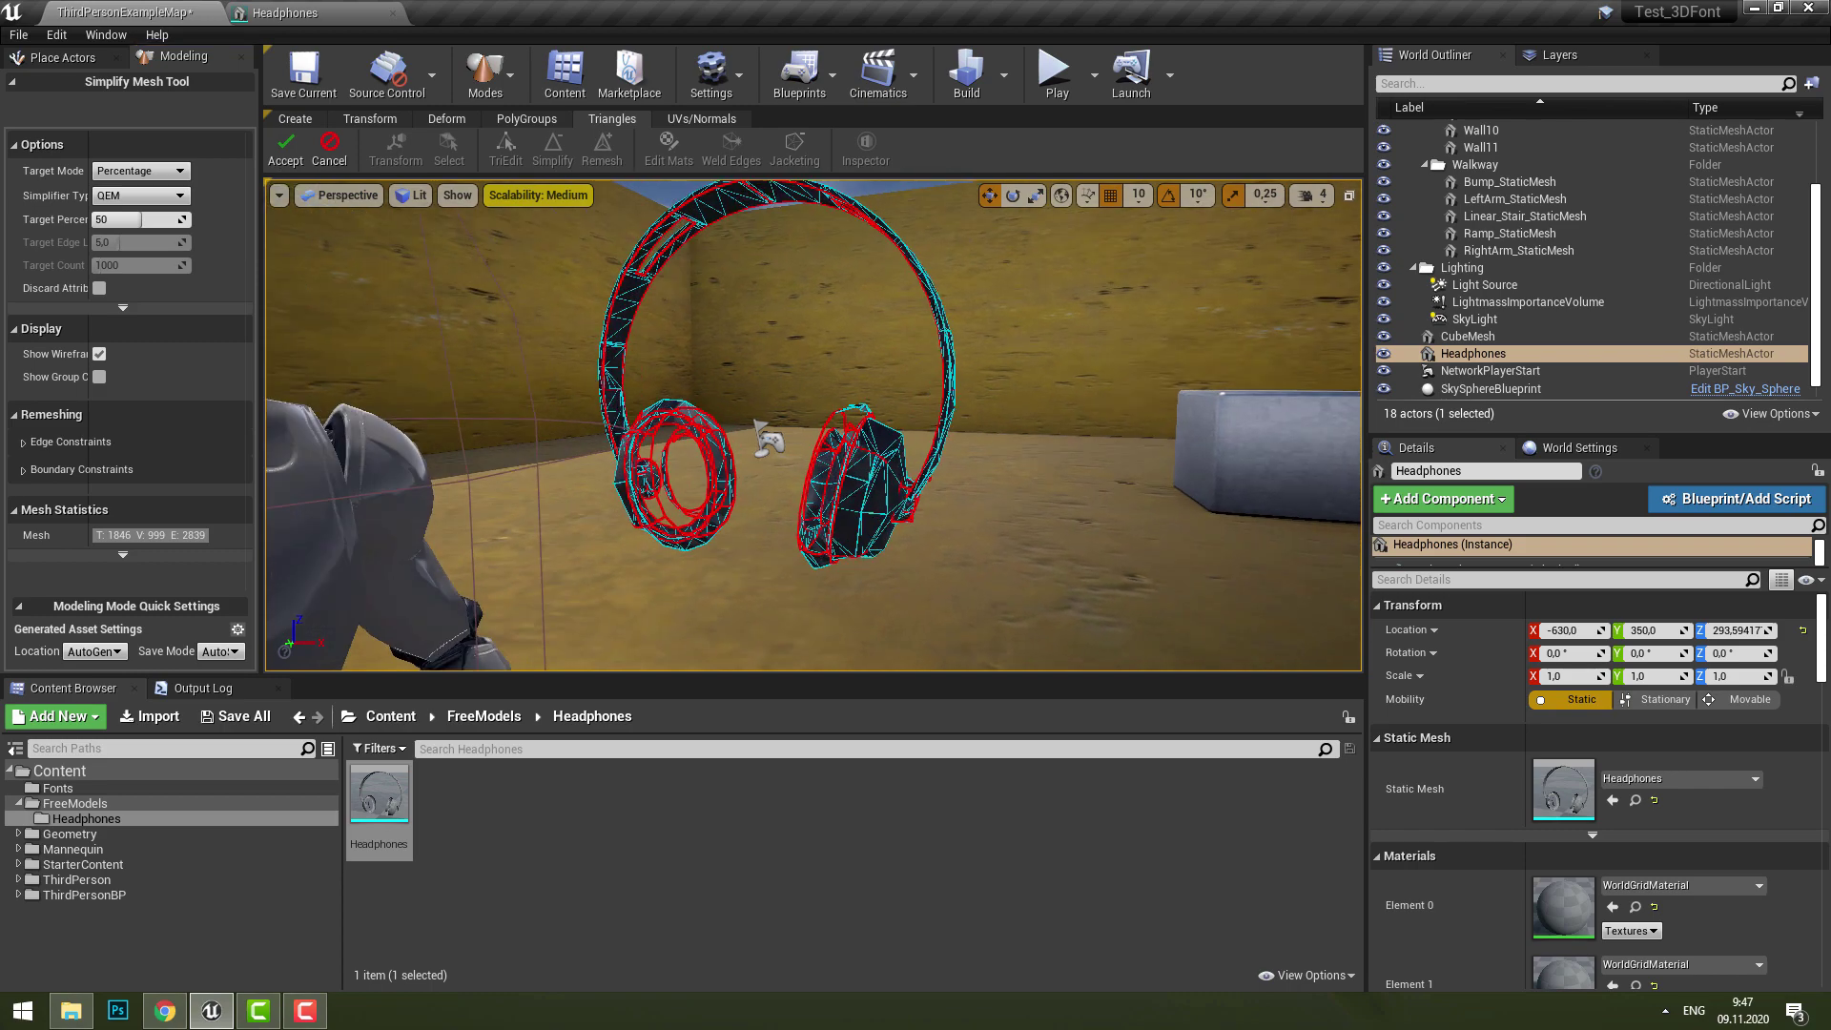
mouse_move(143, 219)
mouse_down()
mouse_move(172, 220)
mouse_move(125, 219)
mouse_up()
text(70)
key(Return)
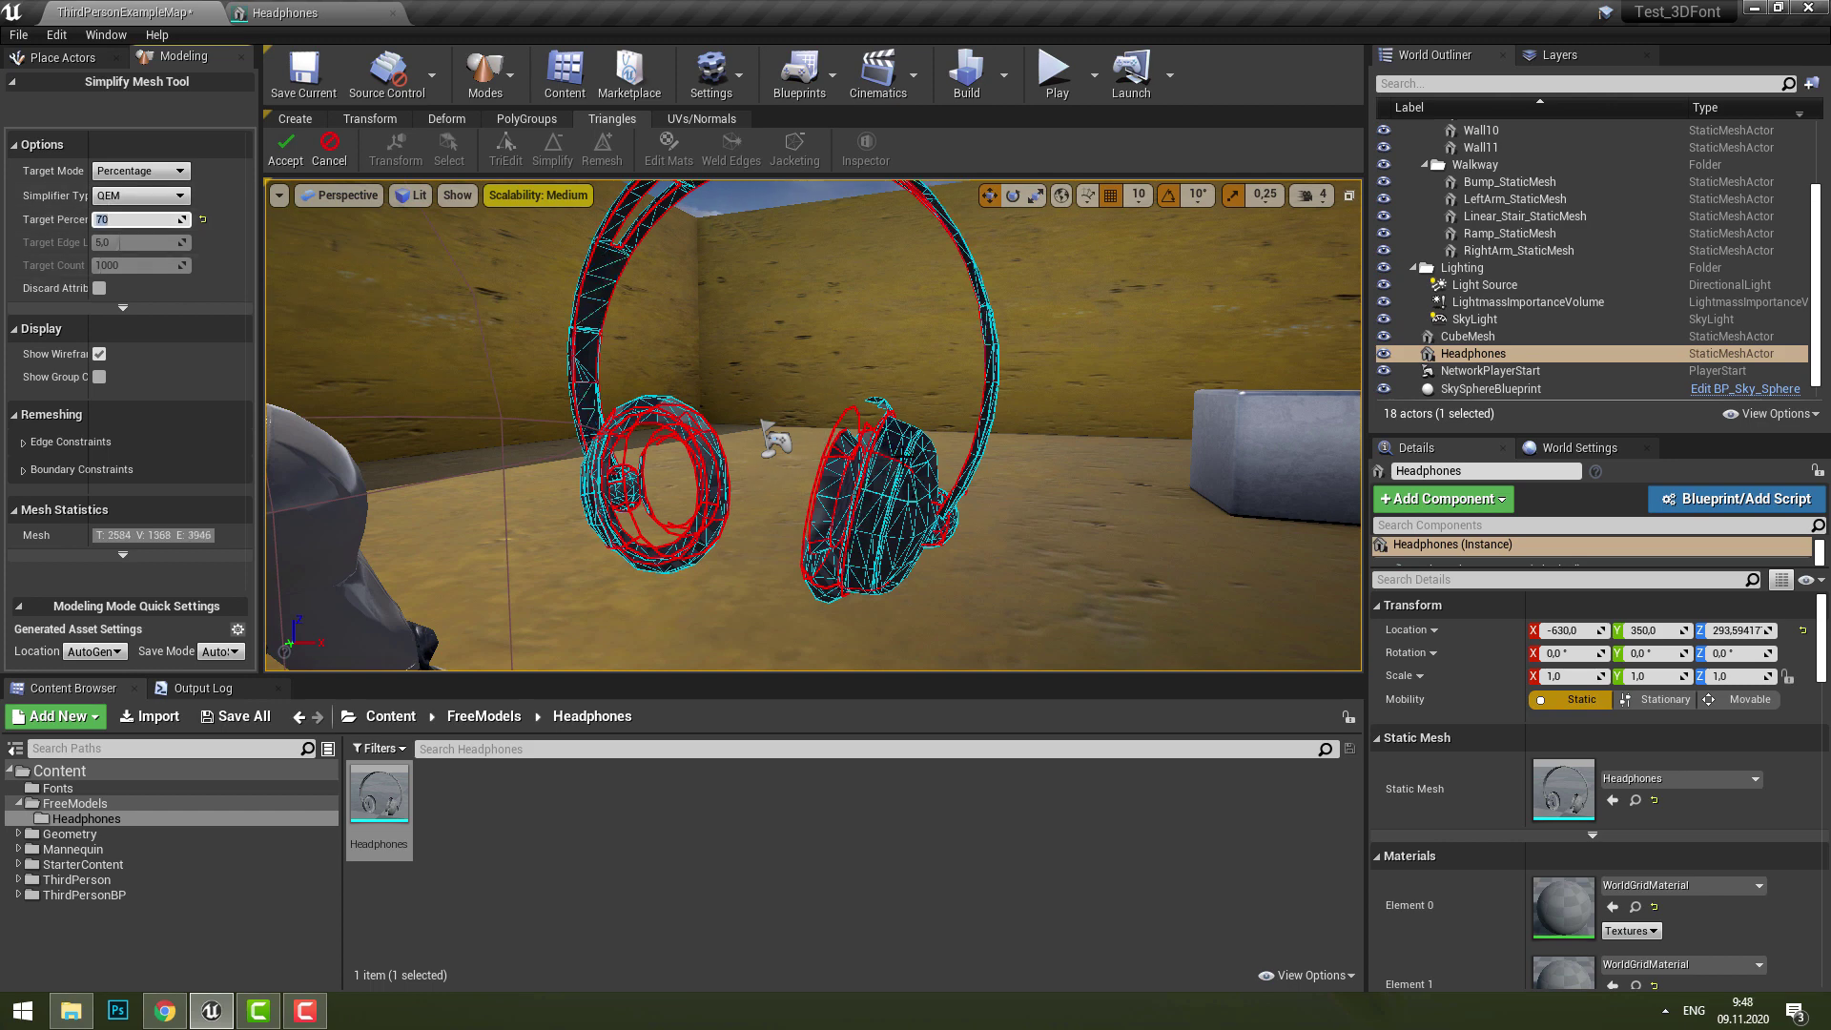
click(288, 161)
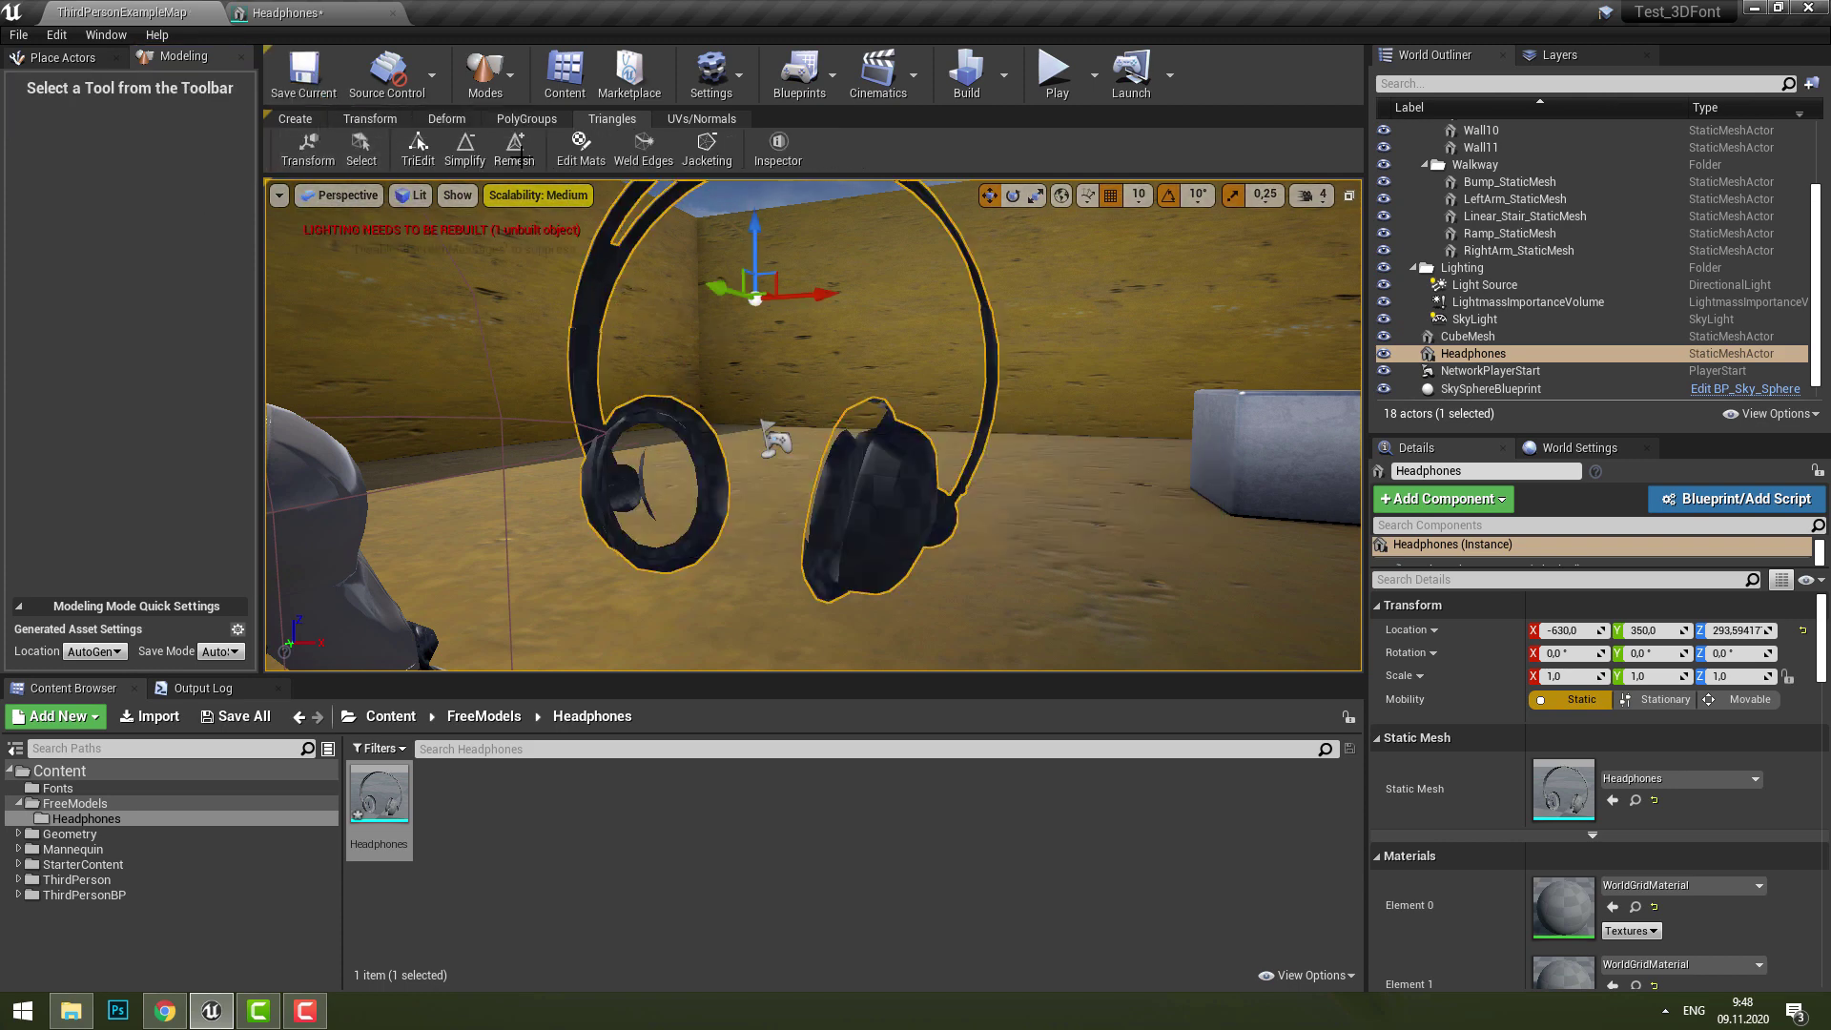
Switch to Select mode and open the Headphones asset to verify its 2,584 triangles
click(485, 77)
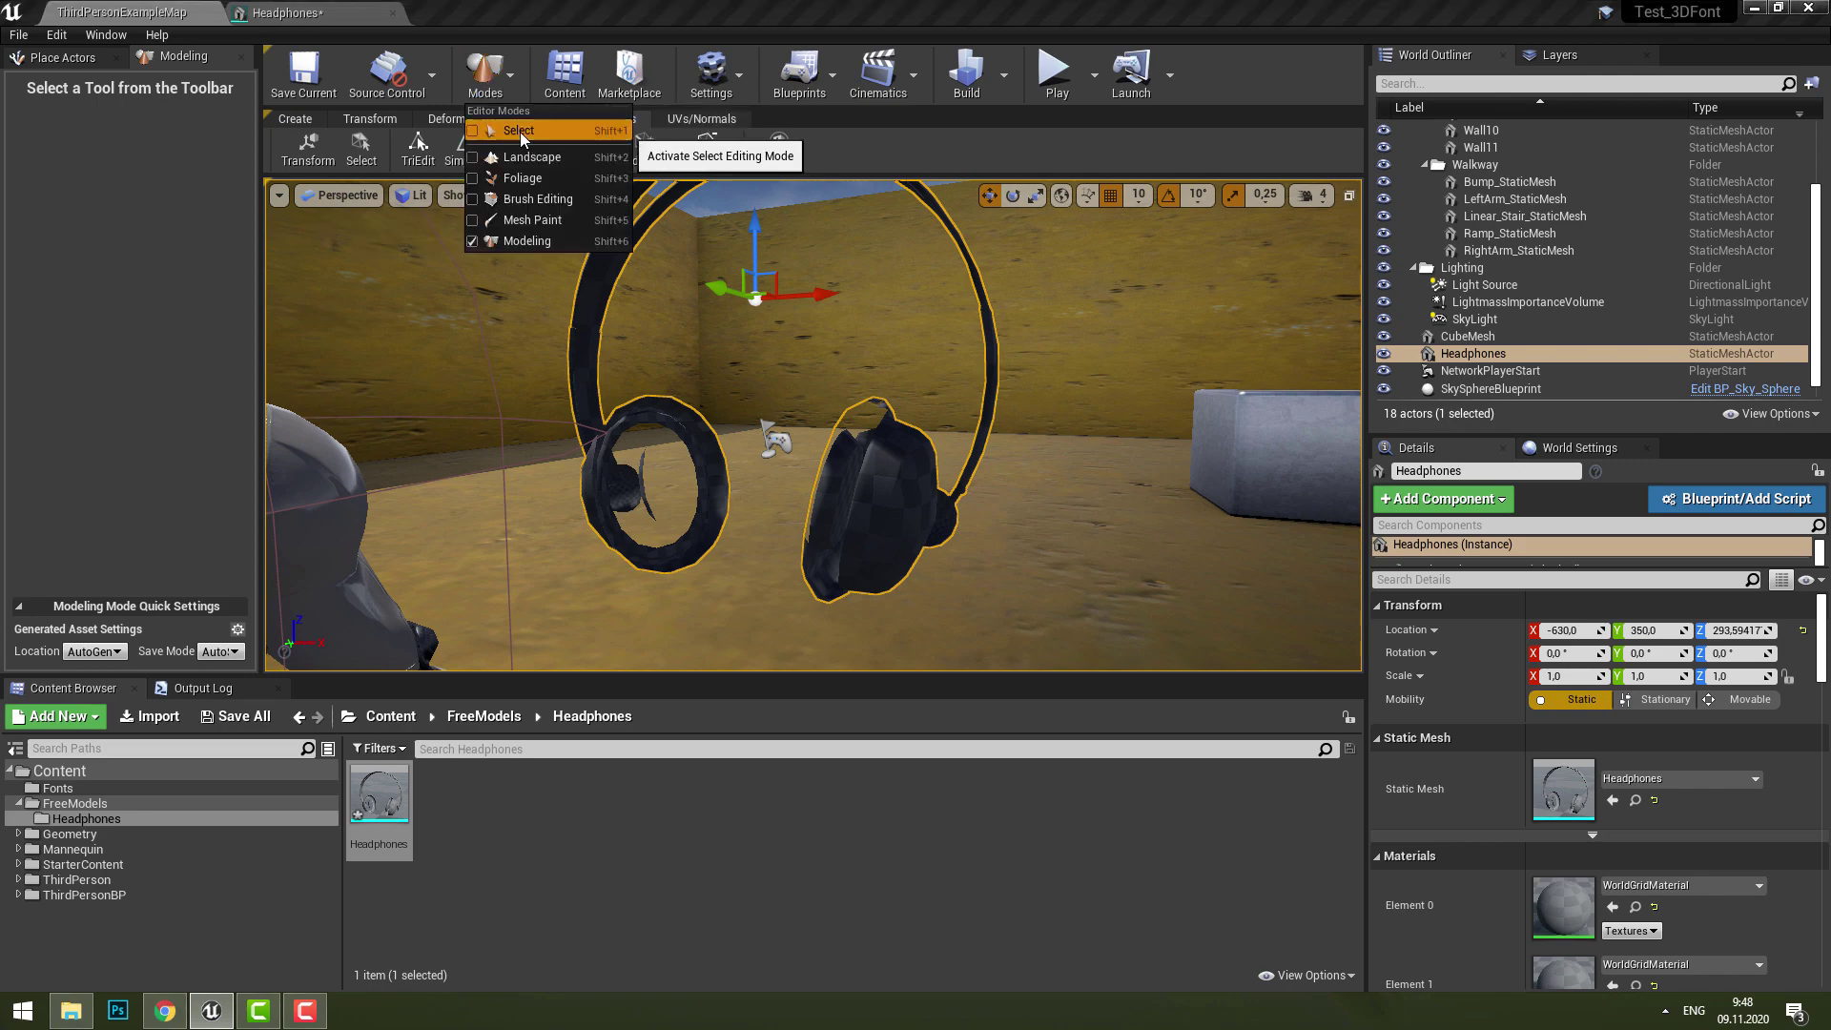
click(518, 132)
middle_drag(777, 574, 769, 599)
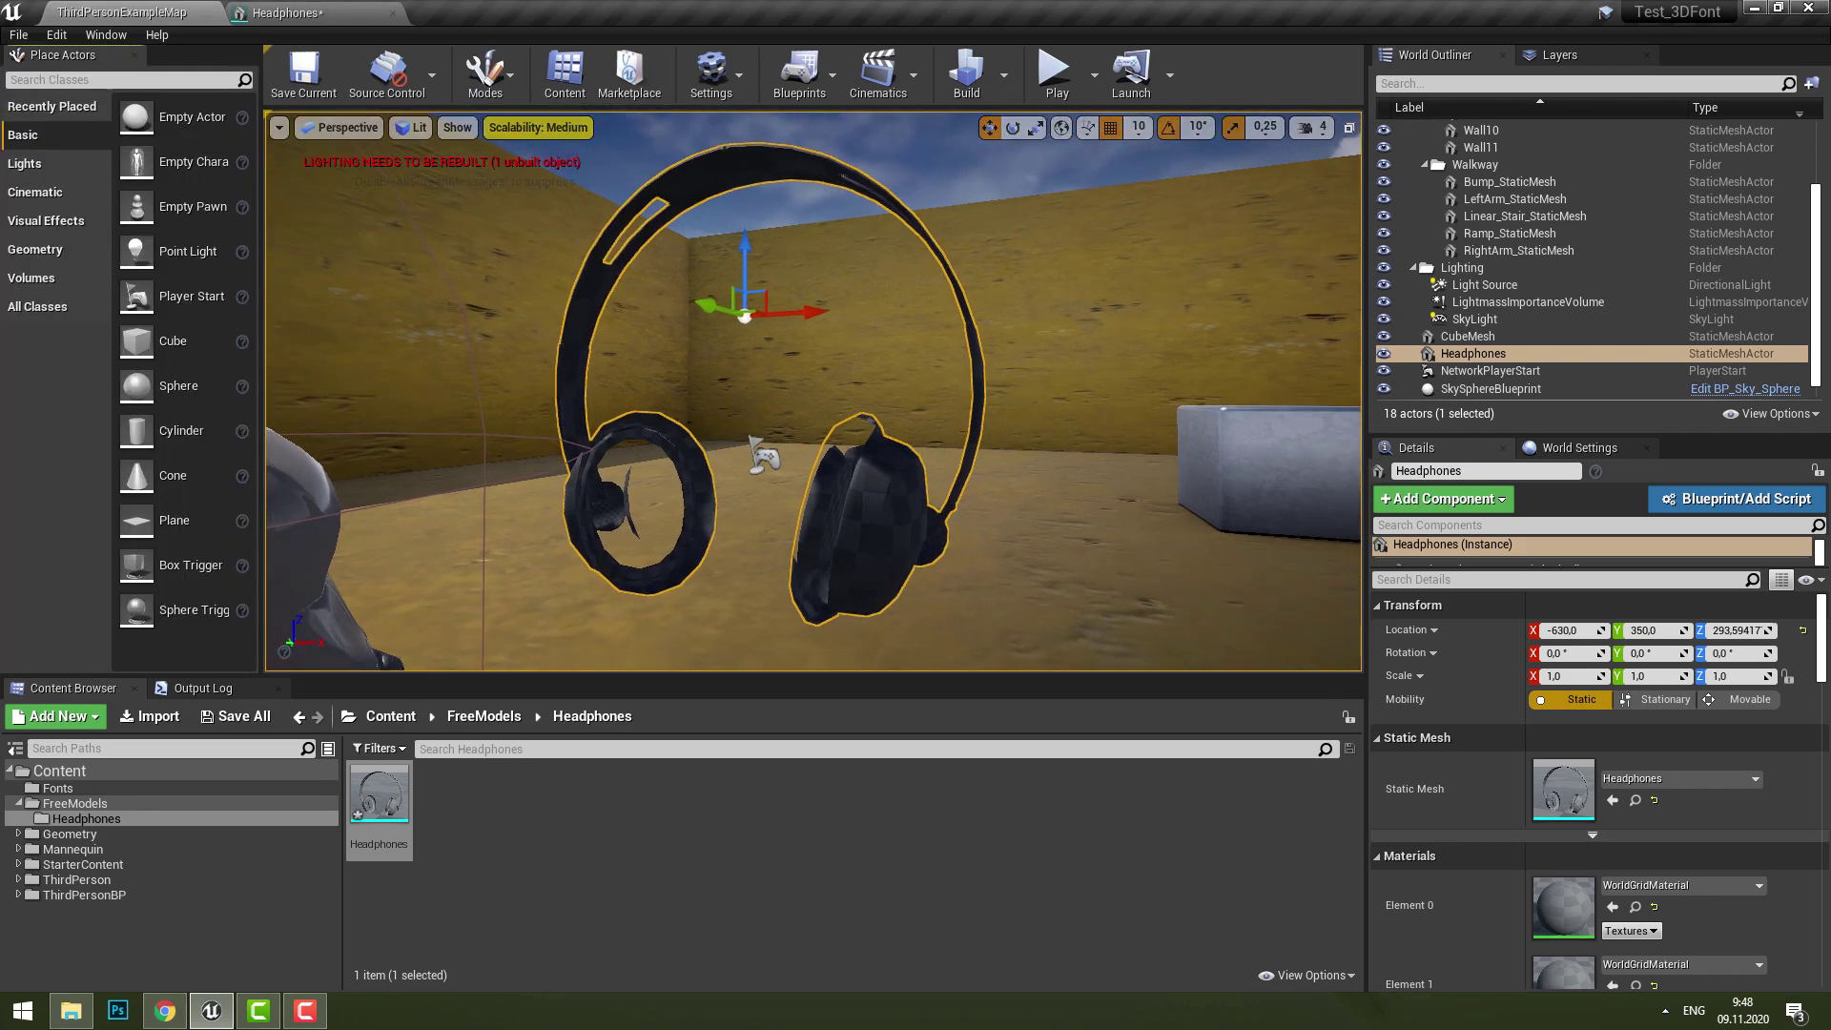
click(607, 826)
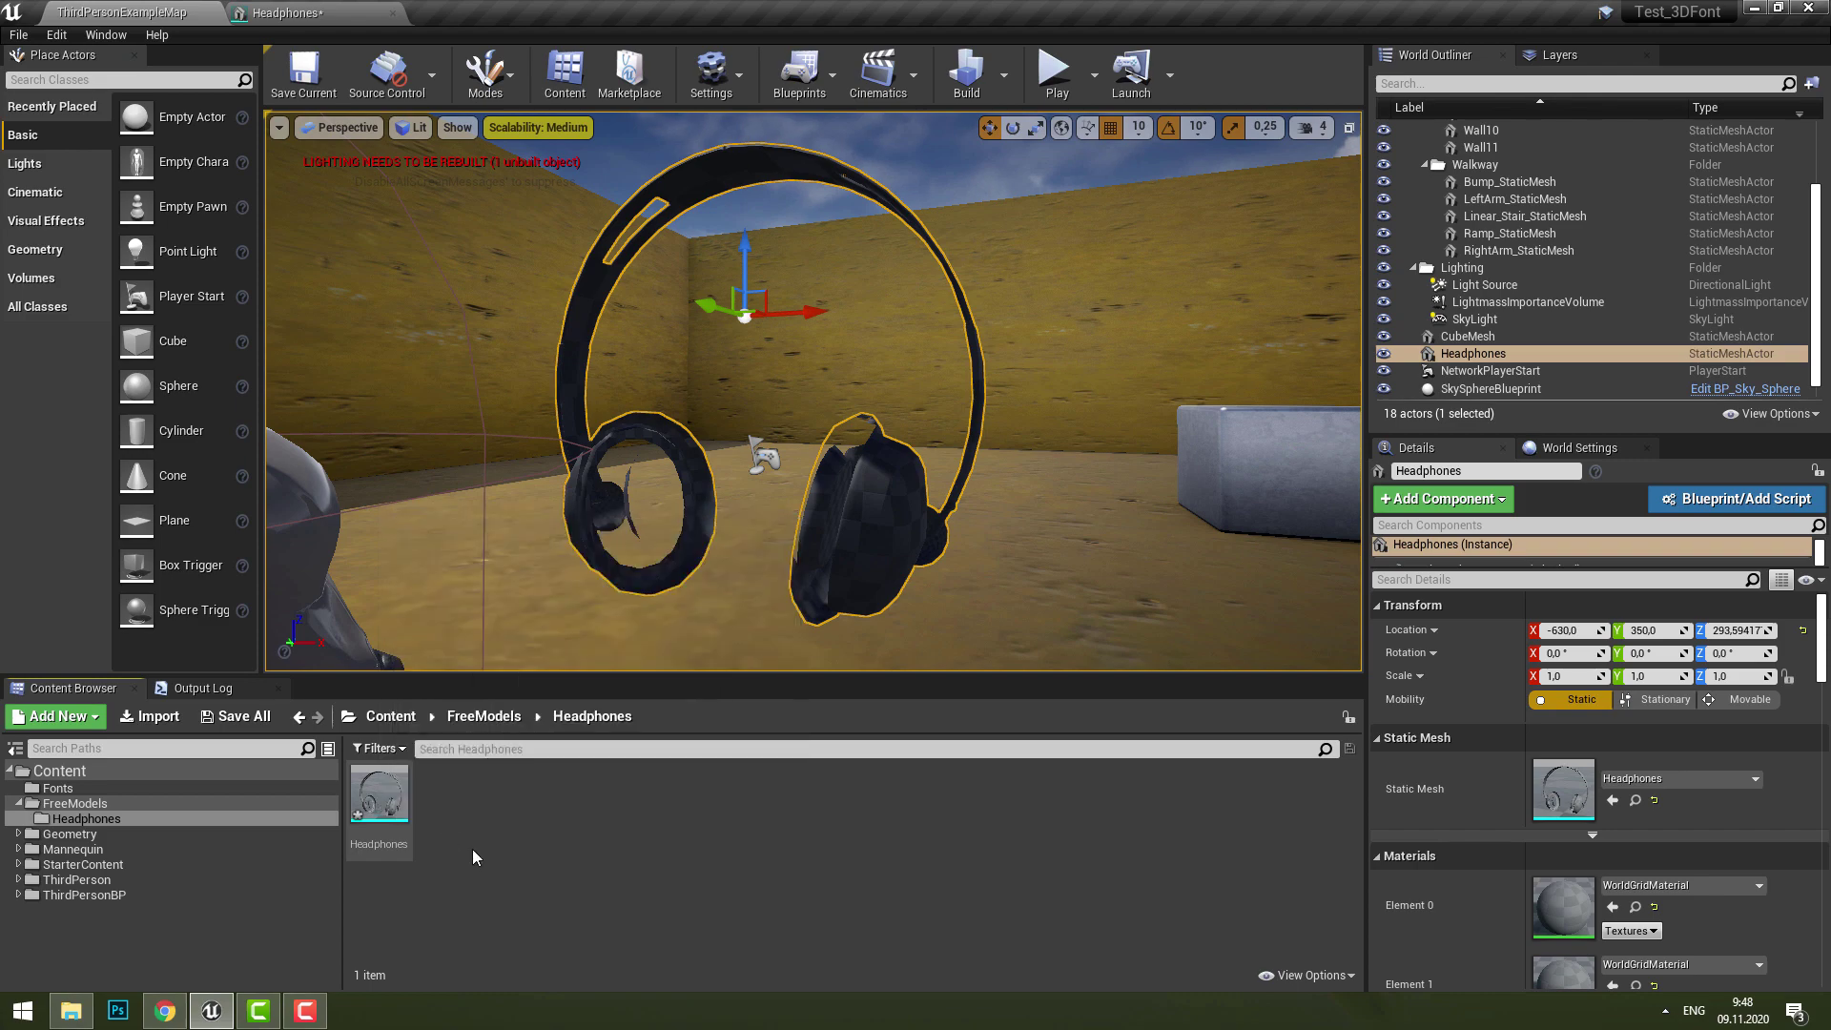
double_click(385, 808)
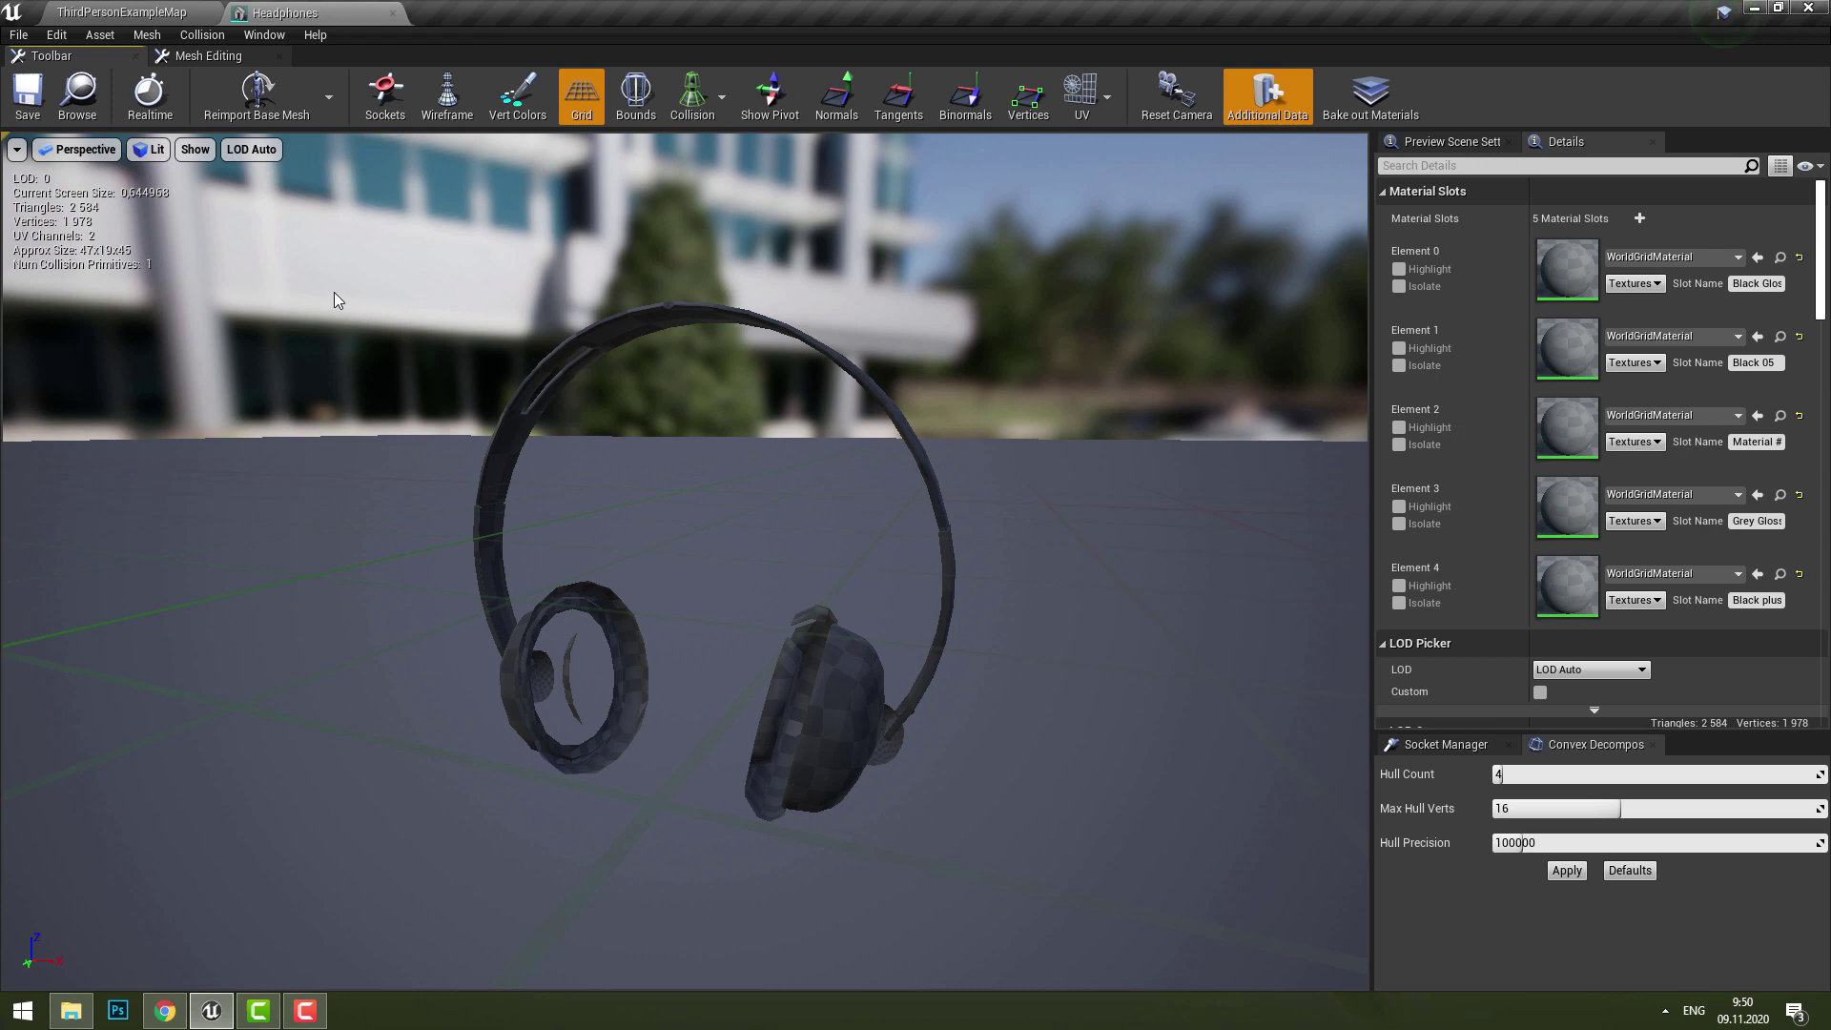
click(392, 12)
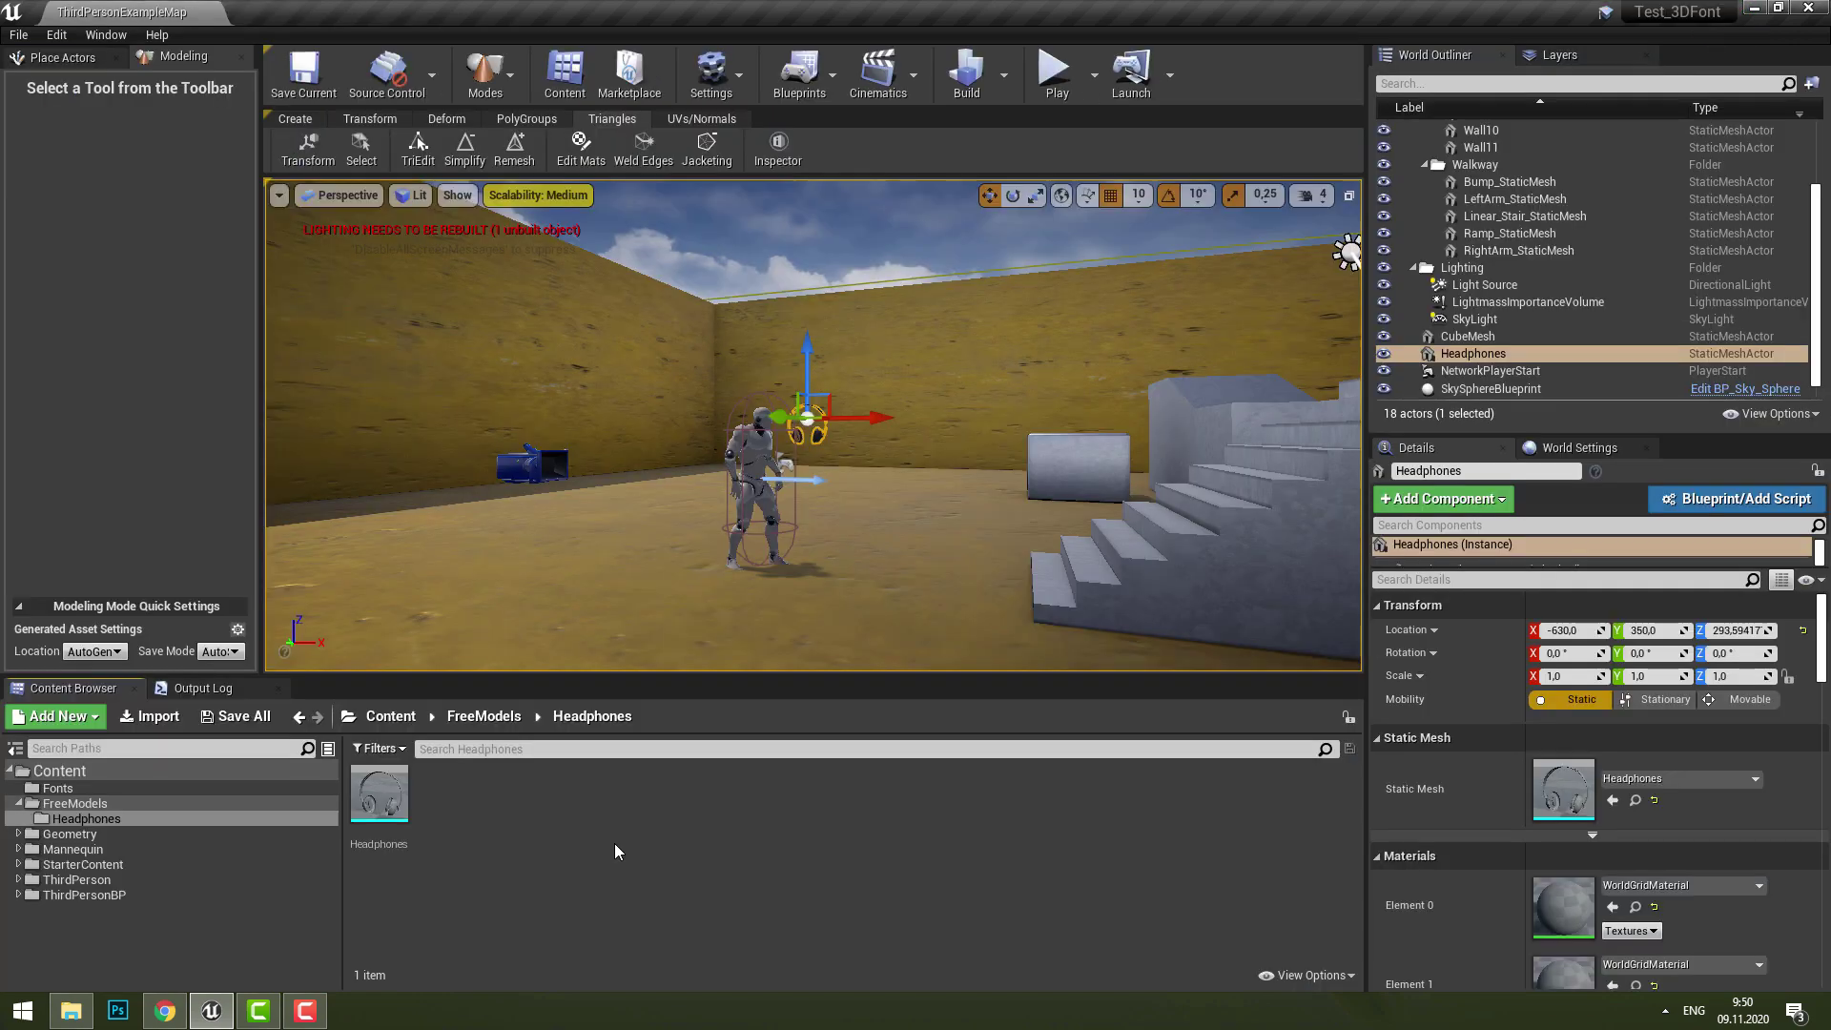